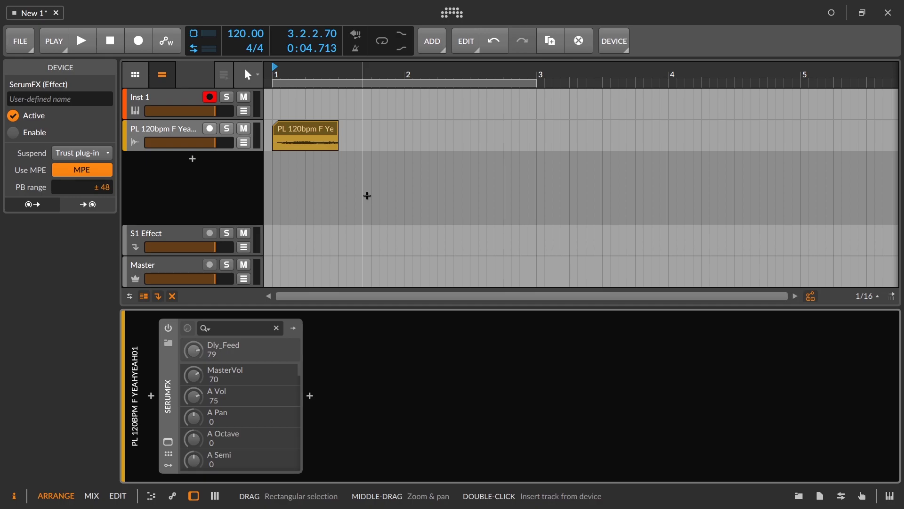
Switch on the SerumFX device in the audio track's chain
{"action": "left_click", "coordinate": [168, 327]}
In the Serum FX window, change the right delay time from 1/16 to 1/4
{"action": "left_click", "coordinate": [165, 445]}
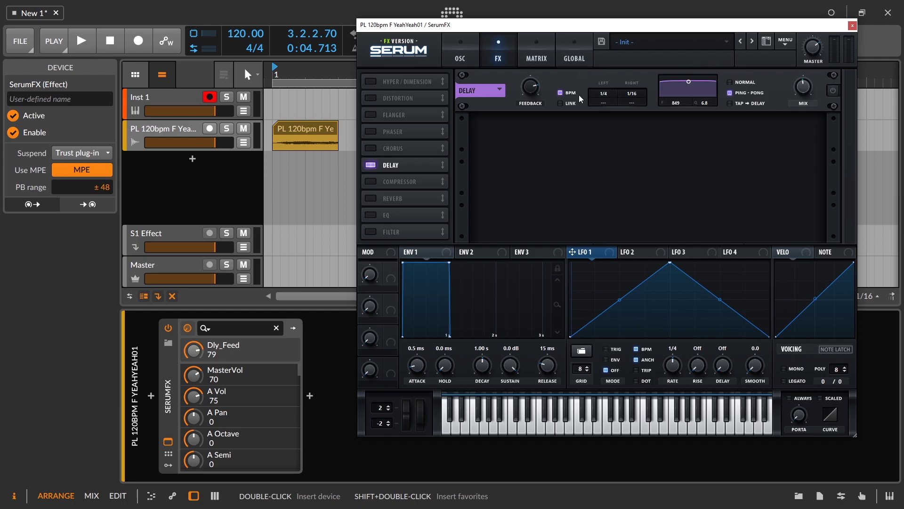
{"action": "left_click_drag", "start_coordinate": [632, 94], "coordinate": [636, 85]}
Enable Serum's delay with feedback at 0 and a shorter right time, auditioning the loop
{"action": "left_click_drag", "start_coordinate": [530, 88], "coordinate": [557, 320]}
{"action": "key", "text": "space"}
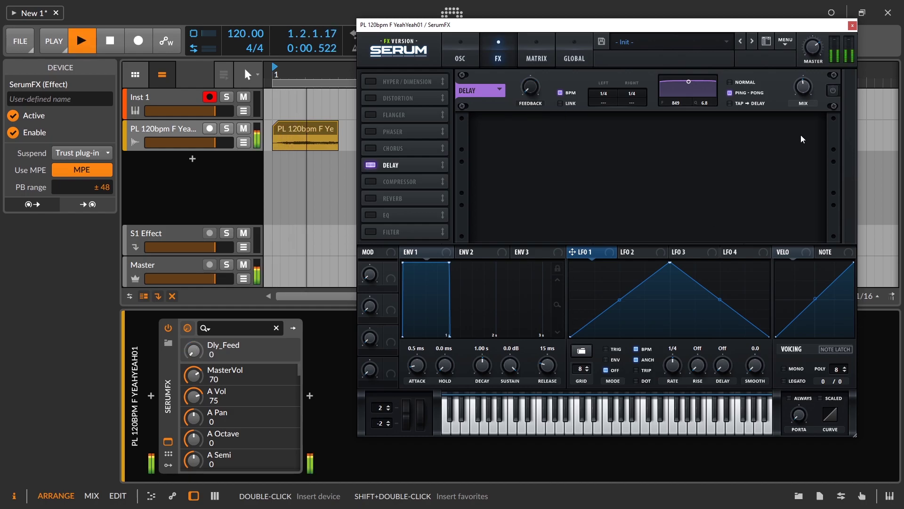
{"action": "left_click", "coordinate": [834, 91]}
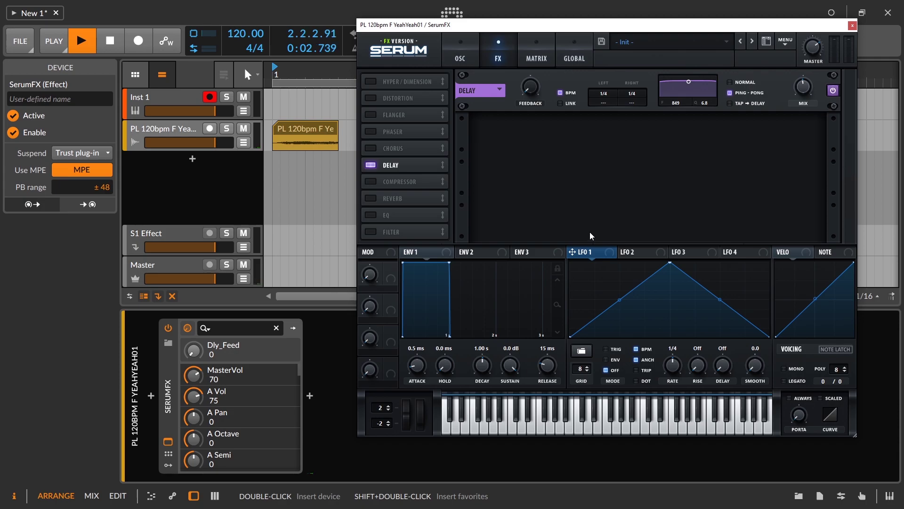
{"action": "left_click_drag", "start_coordinate": [637, 87], "coordinate": [641, 126]}
{"action": "key", "text": "space"}
{"action": "key", "text": "space"}
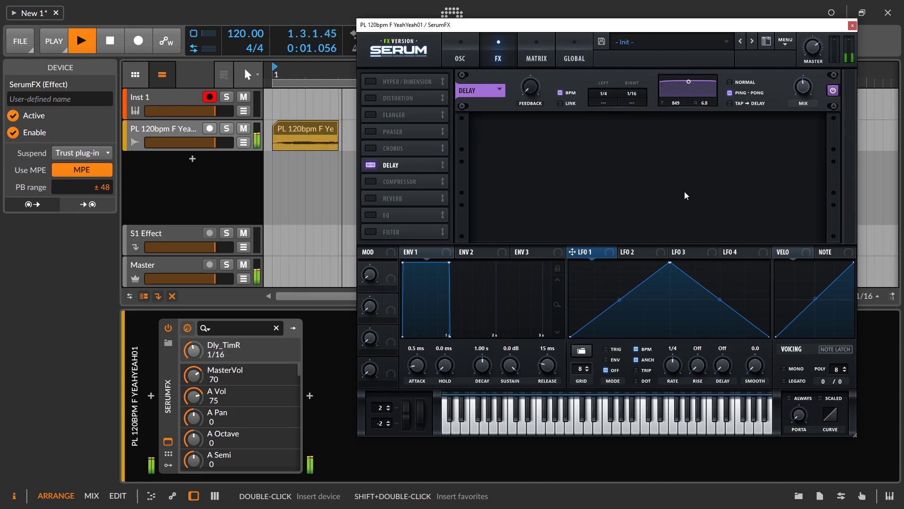
Try delay feedback at 81, settle on 50, and close the Serum window
{"action": "left_click_drag", "start_coordinate": [534, 91], "coordinate": [535, 87]}
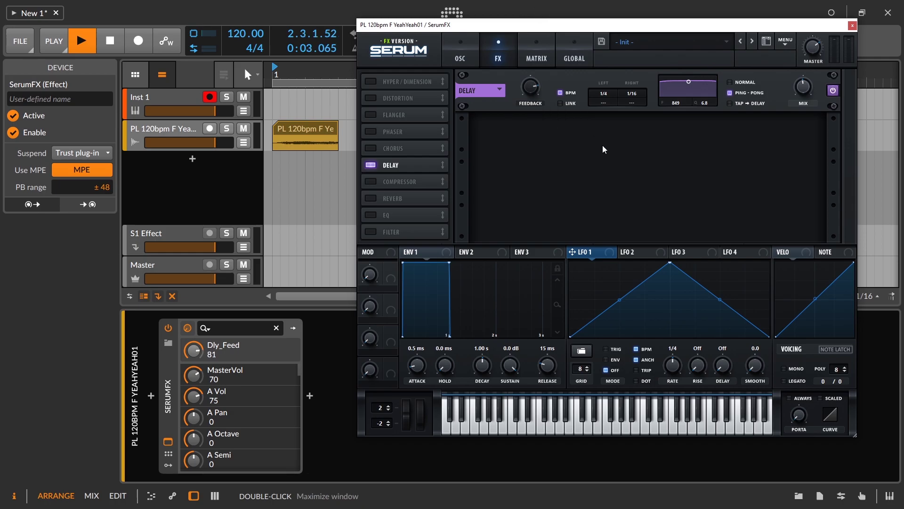
{"action": "key", "text": "space"}
{"action": "key", "text": "space"}
{"action": "left_click_drag", "start_coordinate": [529, 84], "coordinate": [539, 128]}
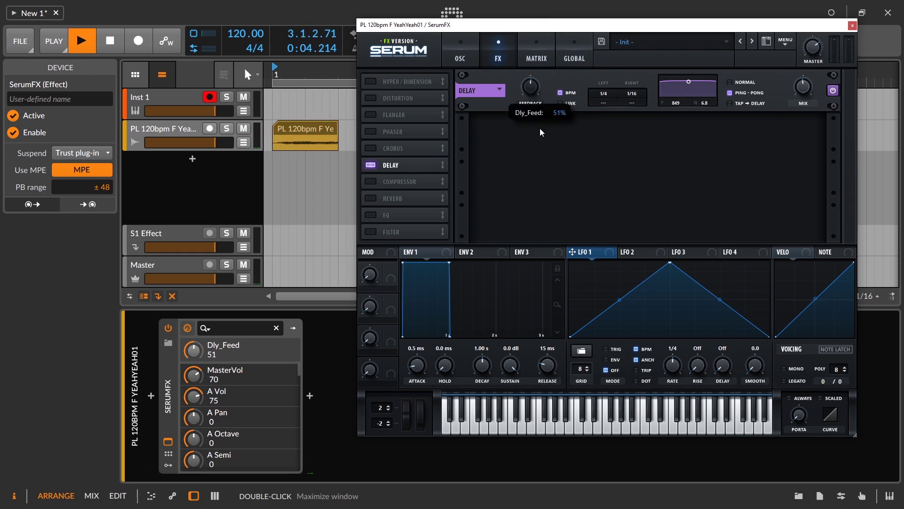
{"action": "left_click", "coordinate": [853, 26]}
{"action": "left_click", "coordinate": [168, 327]}
{"action": "key", "text": "space"}
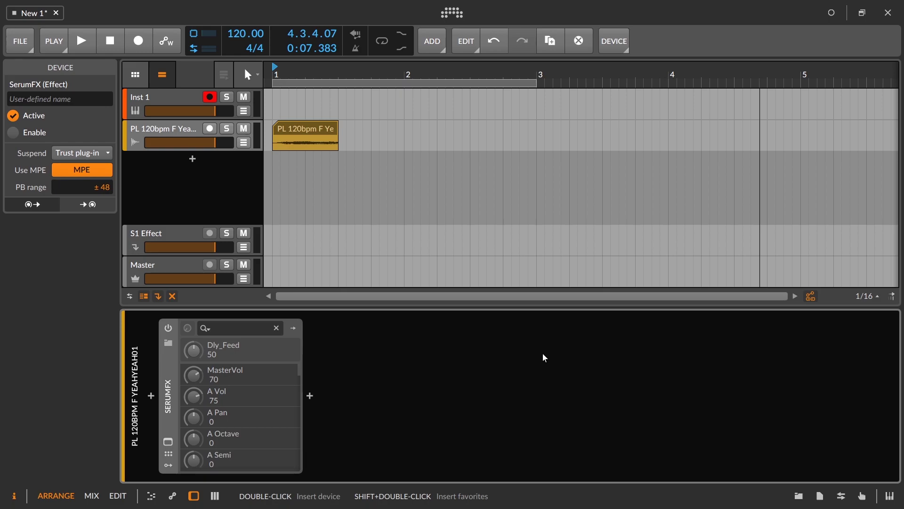
Search presets for 'ping pong' after SerumFX and select Grid Ping Pong
{"action": "double_click", "coordinate": [310, 396]}
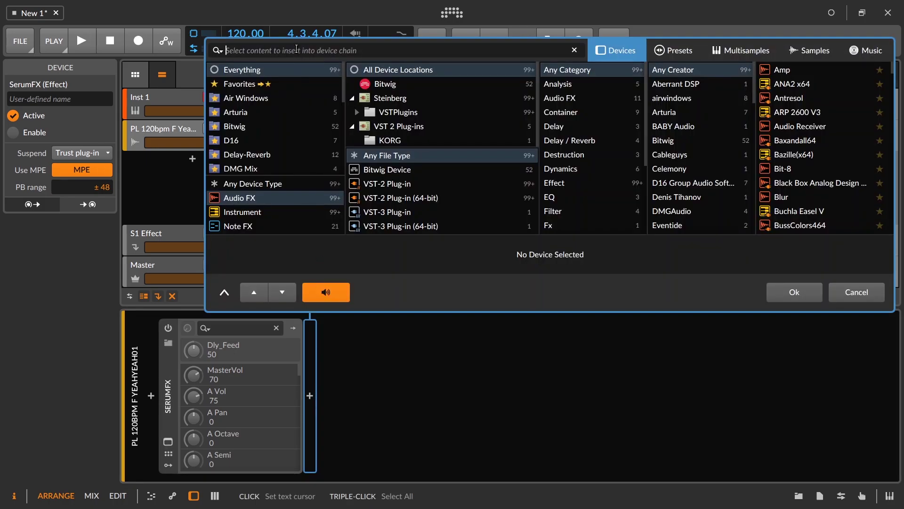
{"action": "type", "text": "ping p"}
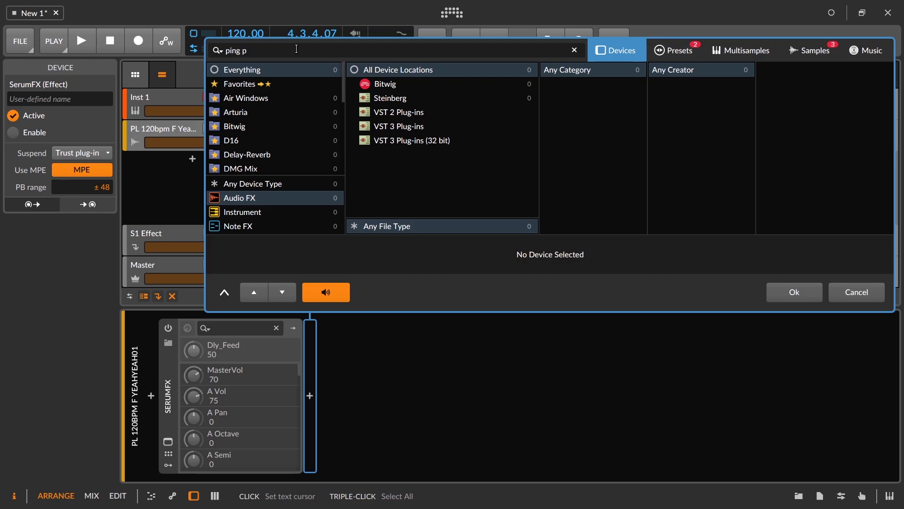
{"action": "type", "text": "omn"}
{"action": "type", "text": "ng"}
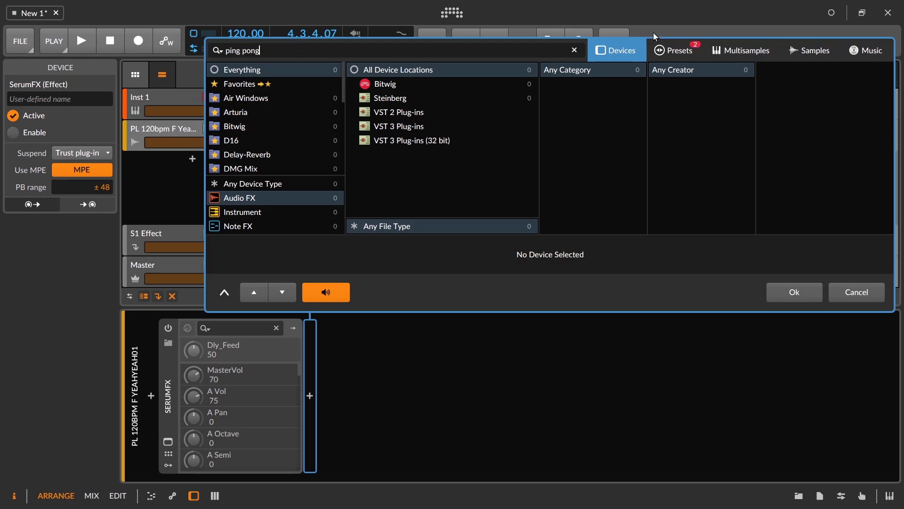
{"action": "left_click", "coordinate": [670, 50]}
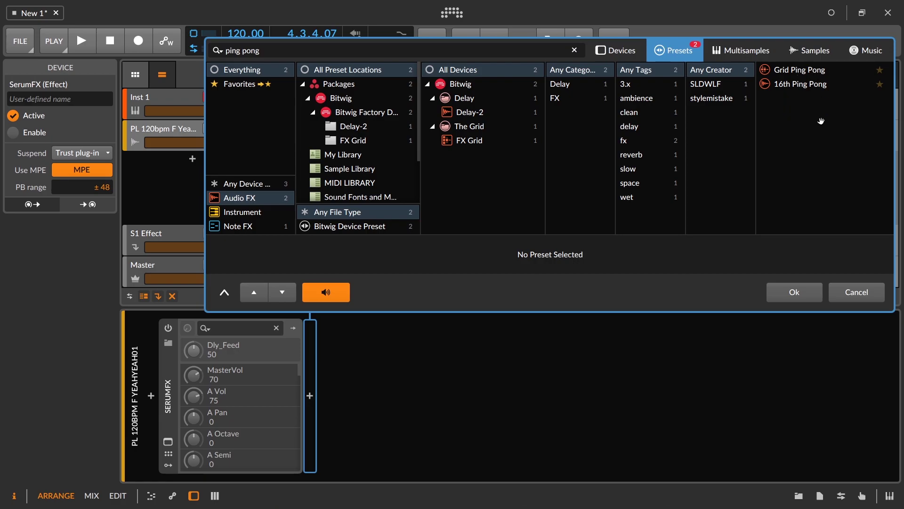
{"action": "left_click", "coordinate": [787, 71]}
Insert Grid Ping Pong and audition it with feedback at about 34%, then 49%
{"action": "left_click", "coordinate": [795, 296]}
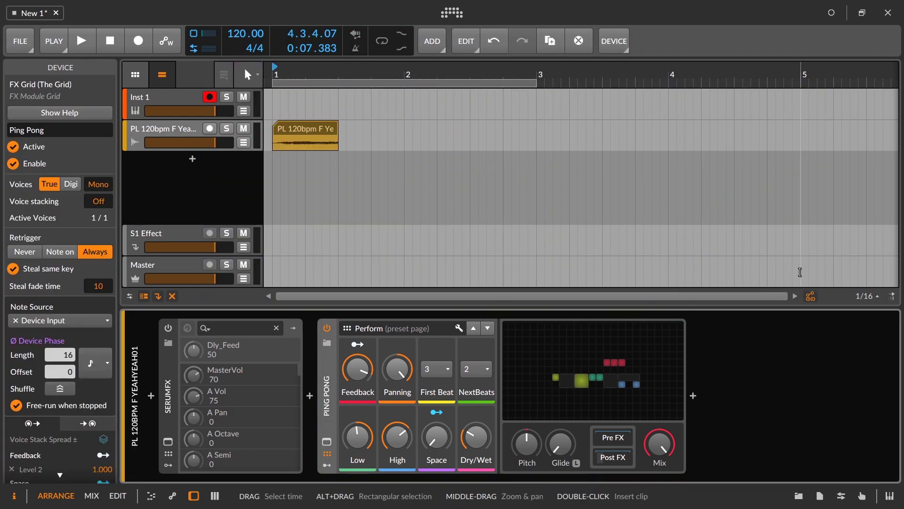
{"action": "key", "text": "space"}
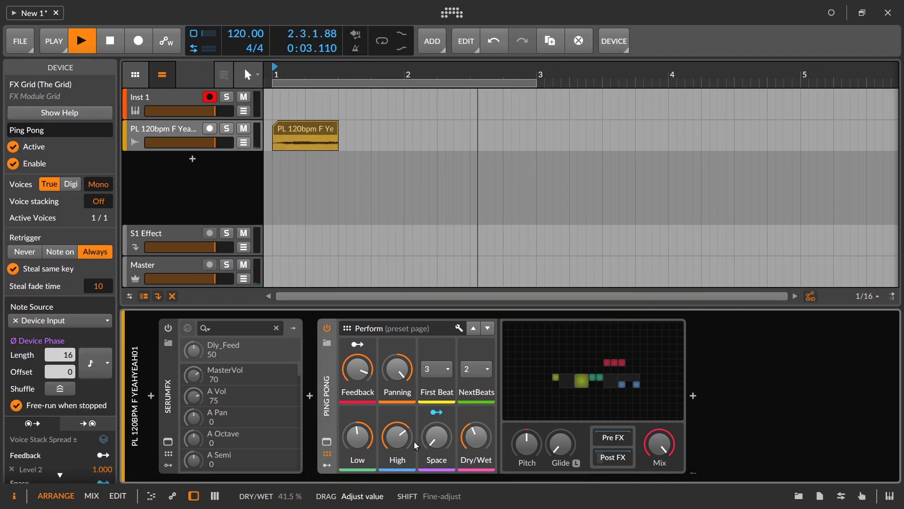
{"action": "key", "text": "space"}
{"action": "key", "text": "space"}
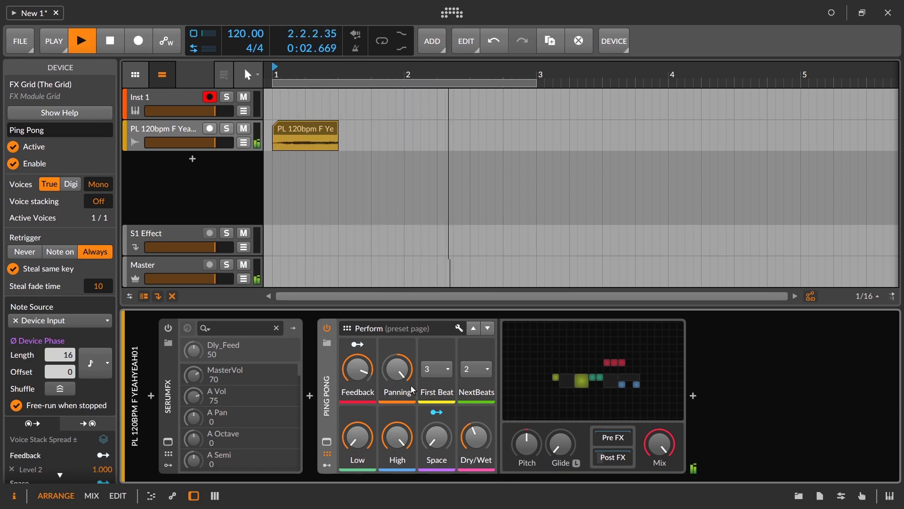
{"action": "key", "text": "space"}
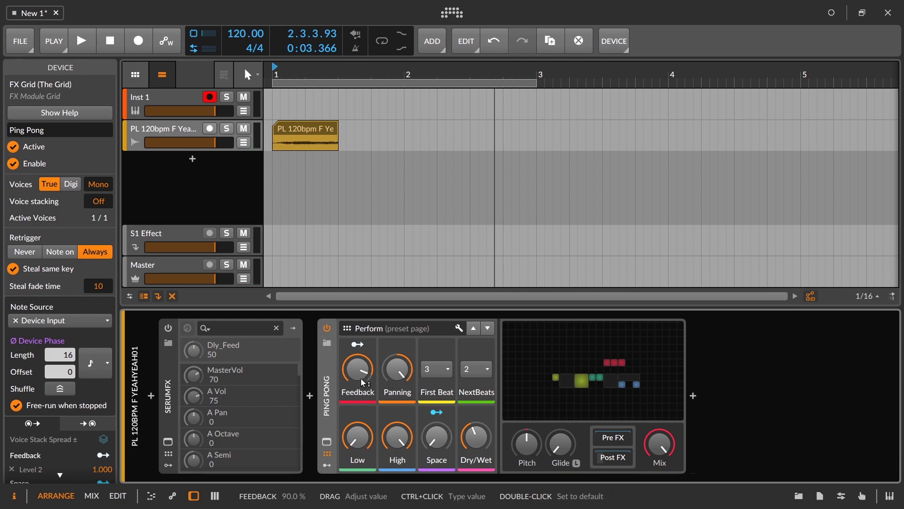
{"action": "left_click_drag", "start_coordinate": [361, 378], "coordinate": [361, 405]}
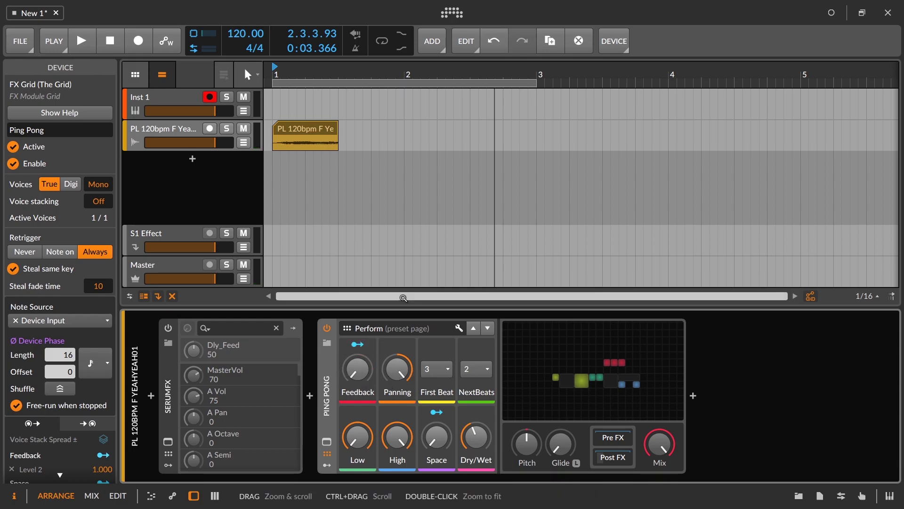
{"action": "key", "text": "space"}
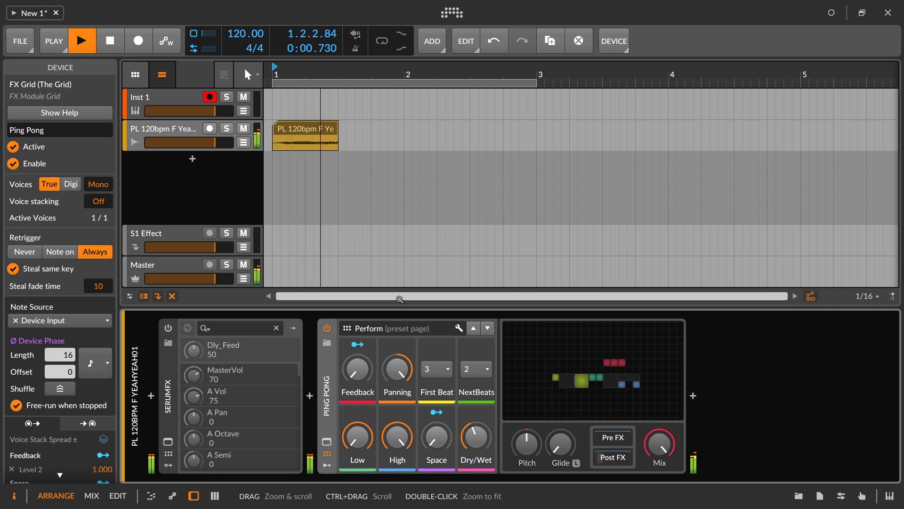
{"action": "key", "text": "space"}
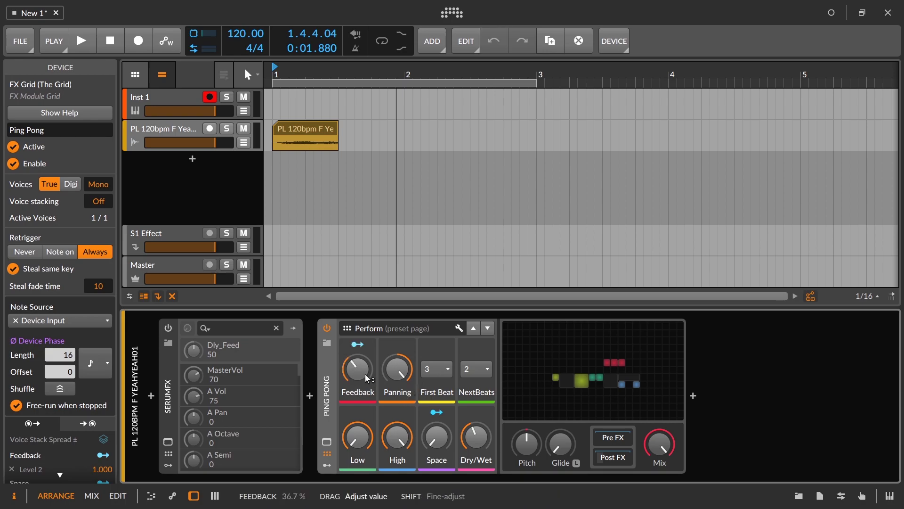
{"action": "key", "text": "space"}
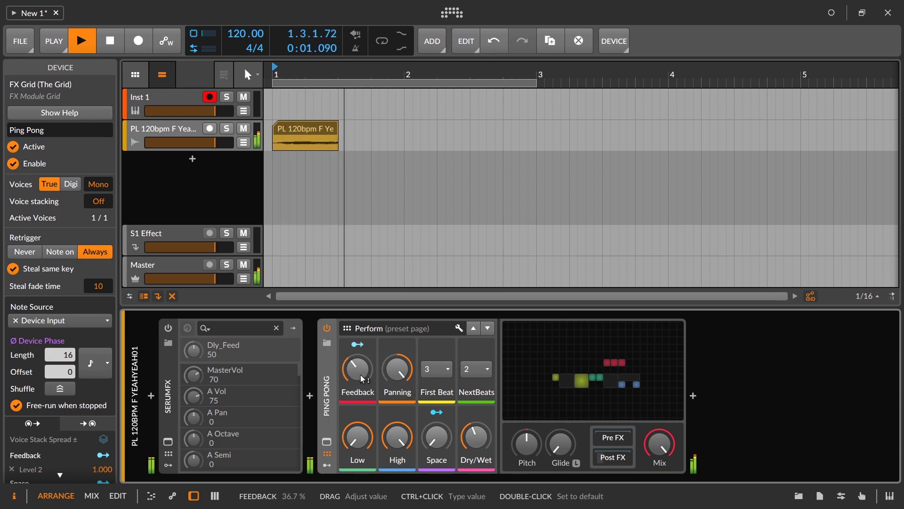
{"action": "left_click_drag", "start_coordinate": [367, 378], "coordinate": [366, 343]}
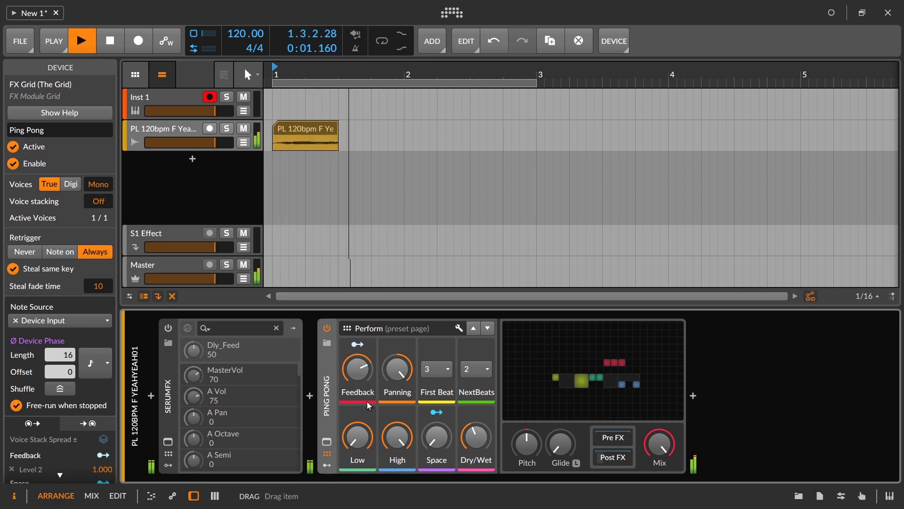
{"action": "key", "text": "space"}
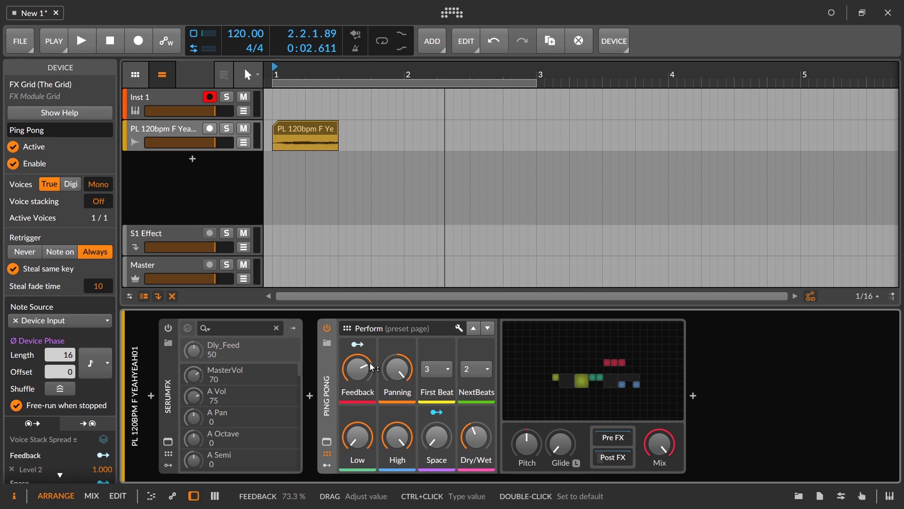
Set First Beat to 4, NextBeats to 1, and raise feedback to 85%
{"action": "left_click", "coordinate": [437, 369]}
{"action": "left_click", "coordinate": [430, 428]}
{"action": "left_click", "coordinate": [477, 369]}
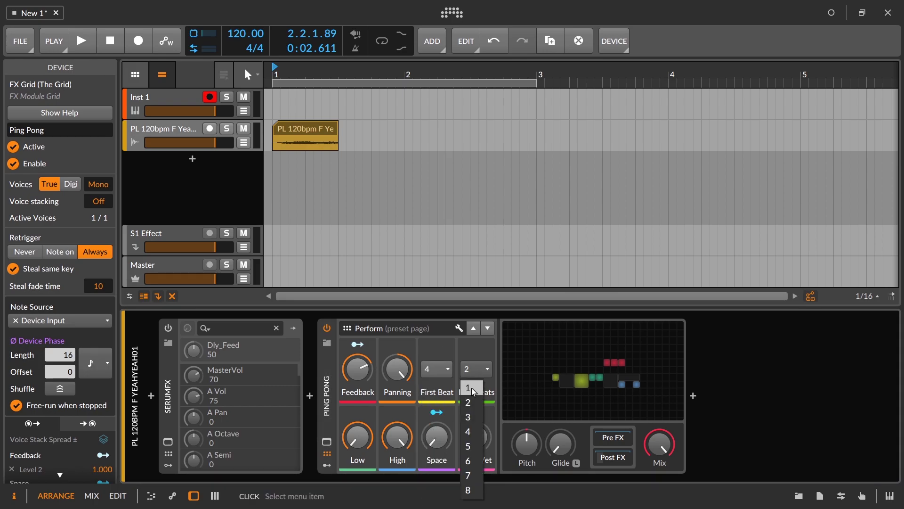
{"action": "left_click", "coordinate": [471, 388]}
{"action": "key", "text": "space"}
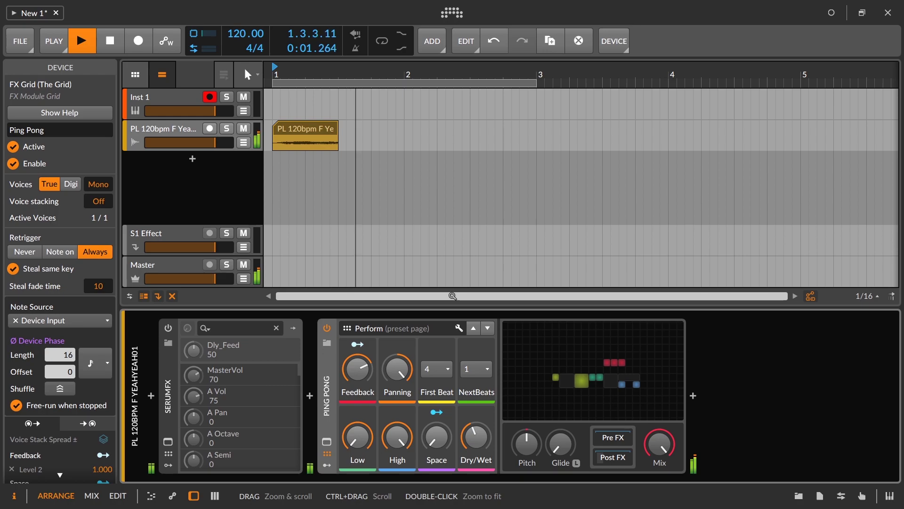
{"action": "left_click_drag", "start_coordinate": [358, 369], "coordinate": [357, 360]}
{"action": "key", "text": "space"}
{"action": "key", "text": "space"}
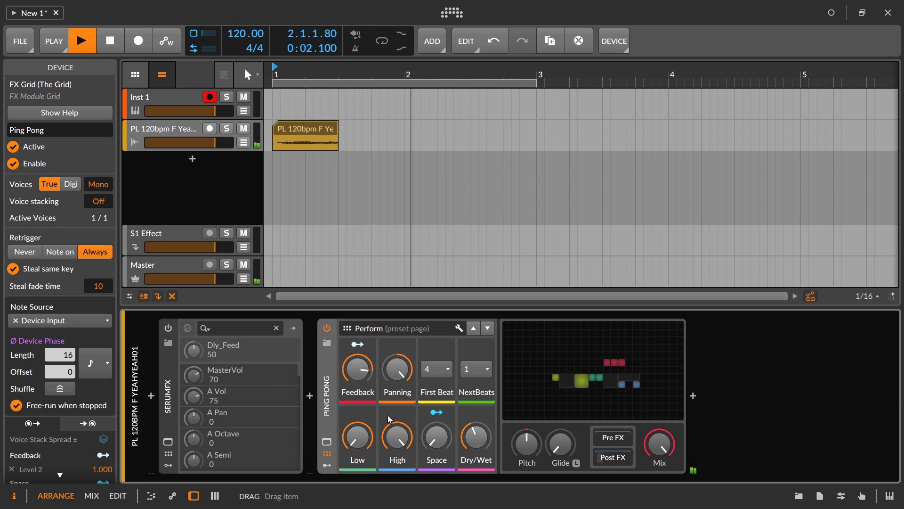
{"action": "key", "text": "space"}
Delete the Ping Pong device and insert the 16th Ping Pong preset after SerumFX
{"action": "left_click", "coordinate": [327, 329]}
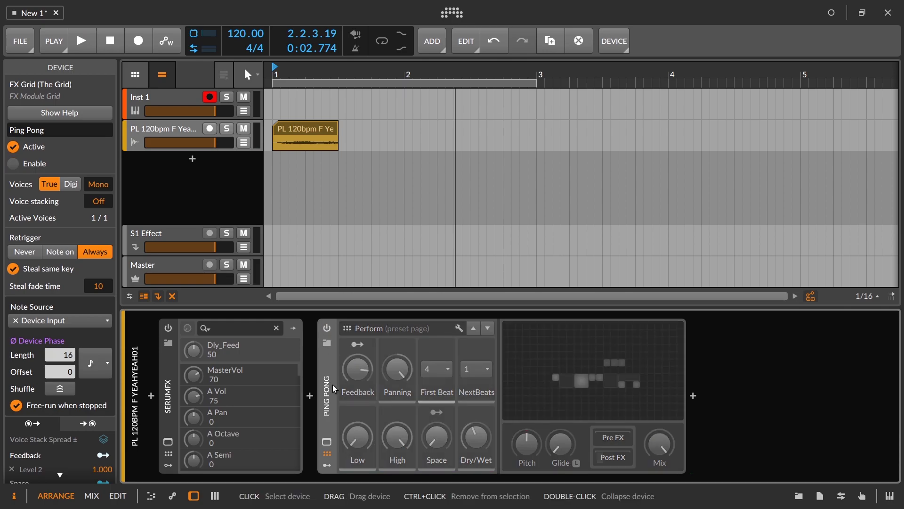
{"action": "key", "text": "Delete"}
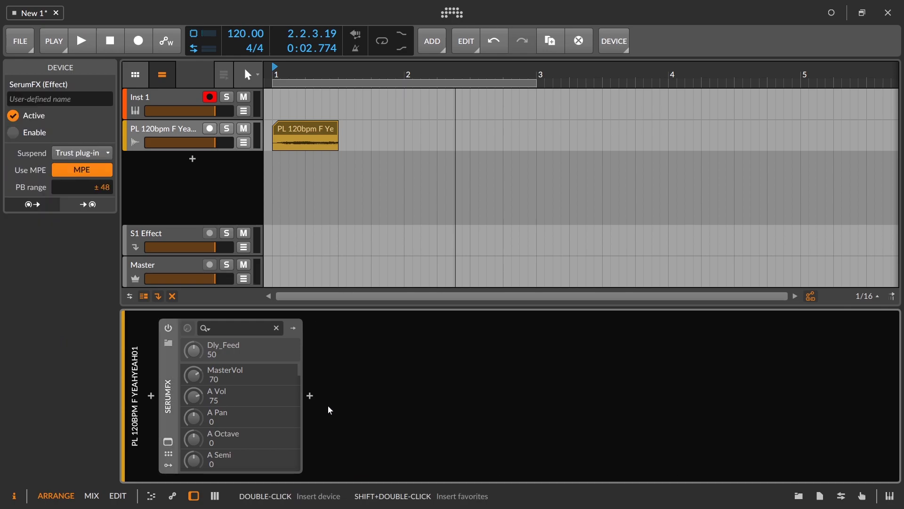
{"action": "left_click", "coordinate": [310, 396]}
{"action": "type", "text": "ping pong"}
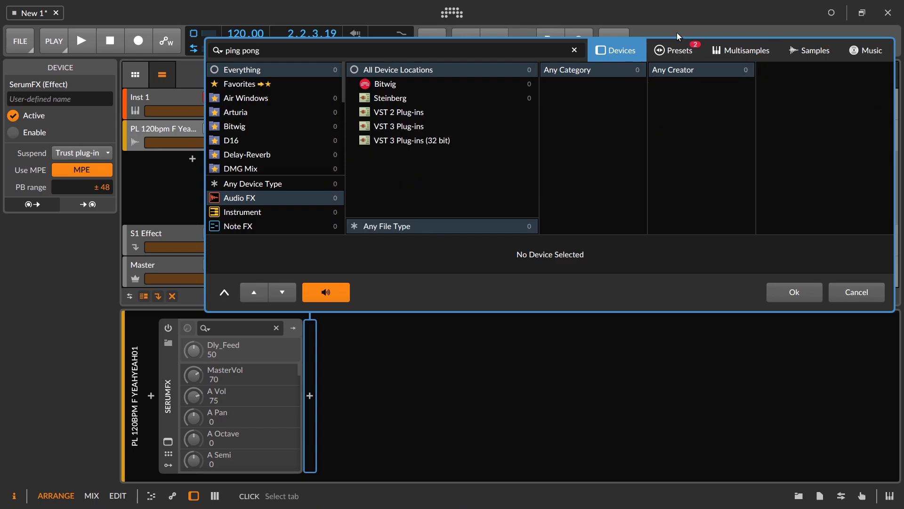
{"action": "left_click", "coordinate": [682, 49]}
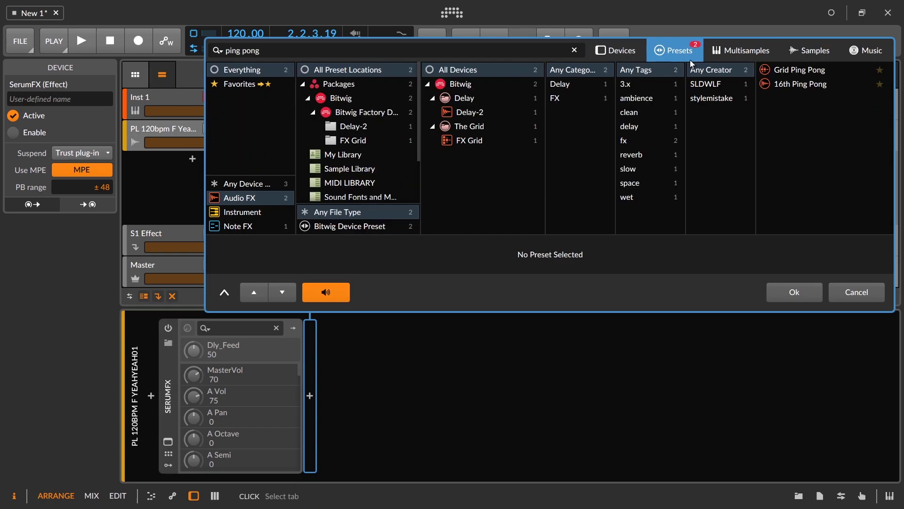
{"action": "left_click", "coordinate": [806, 82]}
{"action": "left_click", "coordinate": [785, 292]}
Audition Delay-2 with left delay 4 beats and right 1 beat, then delete it
{"action": "key", "text": "space"}
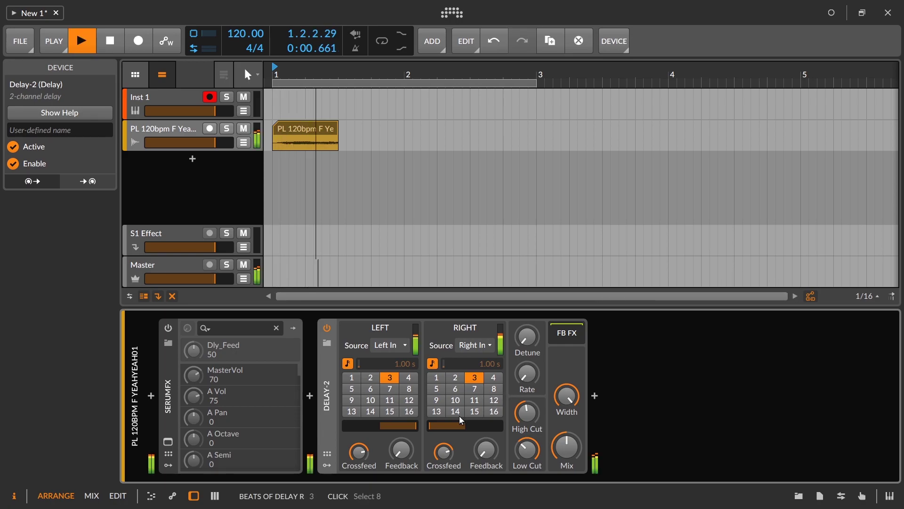
{"action": "left_click", "coordinate": [414, 379]}
{"action": "left_click", "coordinate": [437, 377]}
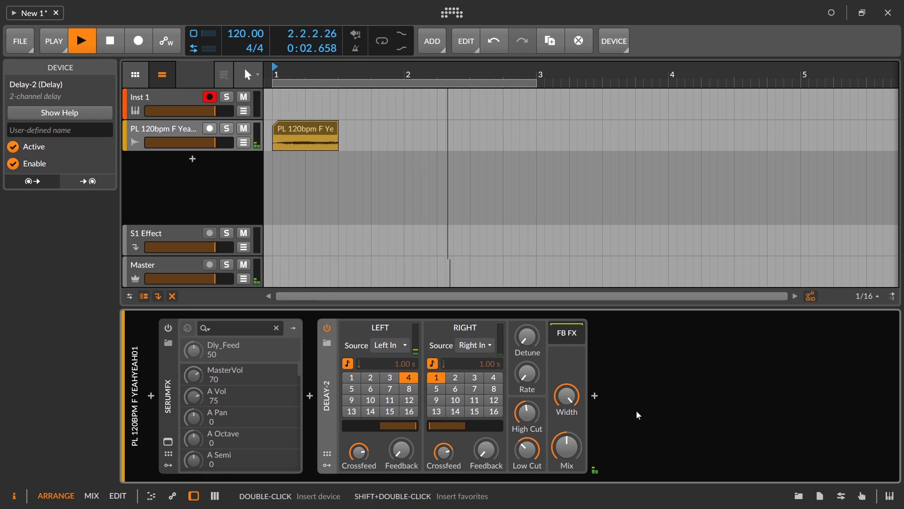
{"action": "key", "text": "space"}
{"action": "key", "text": "space"}
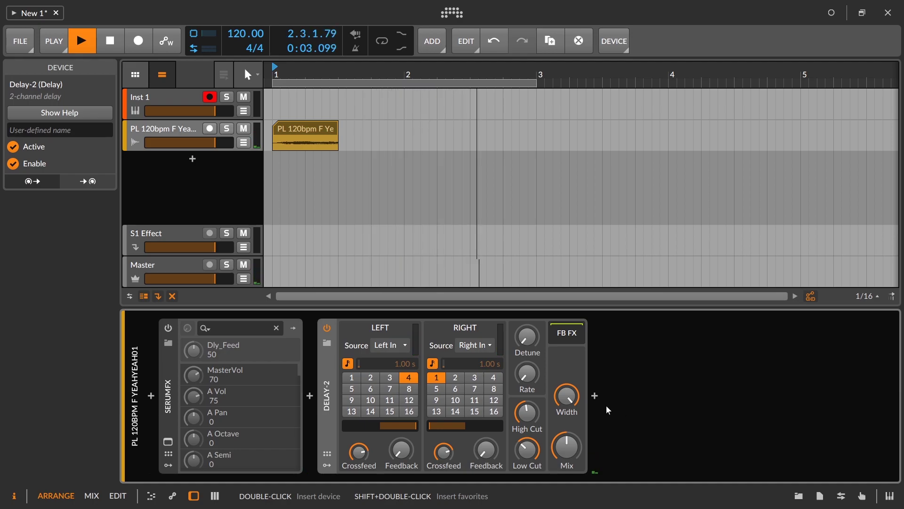
{"action": "key", "text": "space"}
{"action": "key", "text": "space"}
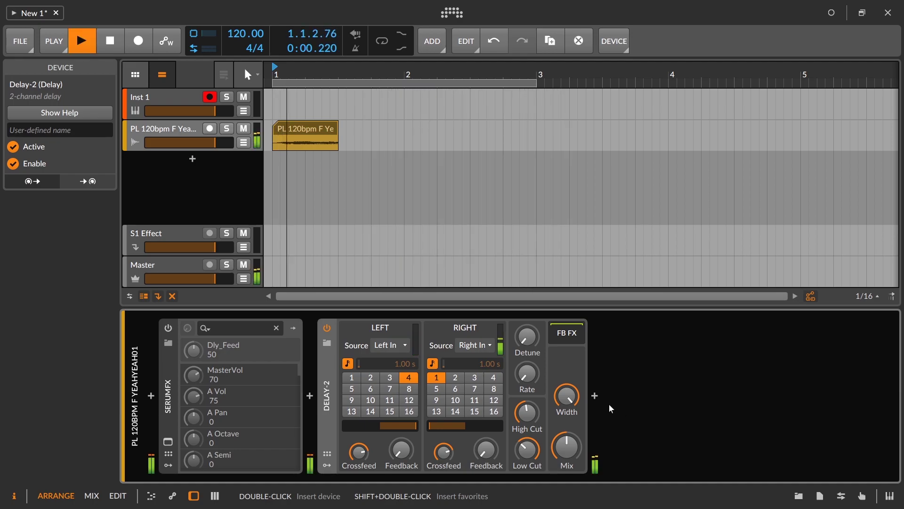
{"action": "key", "text": "space"}
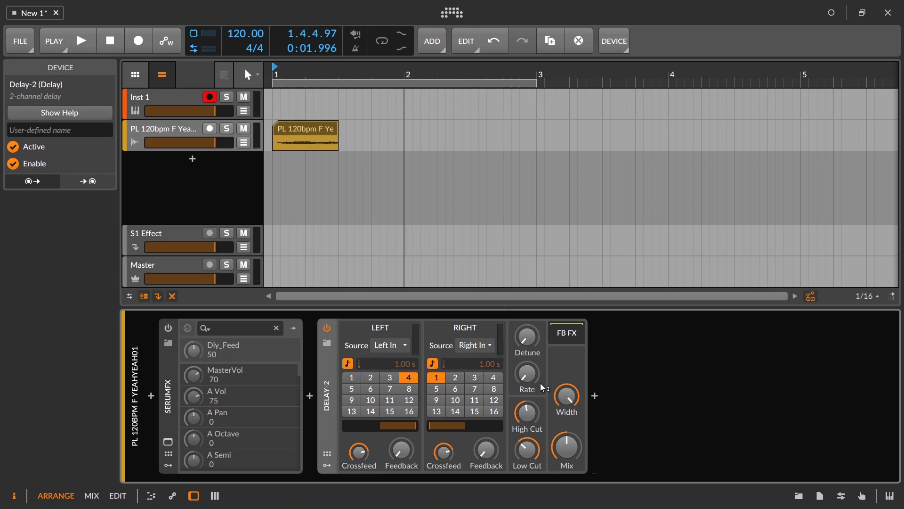
{"action": "key", "text": "Delete"}
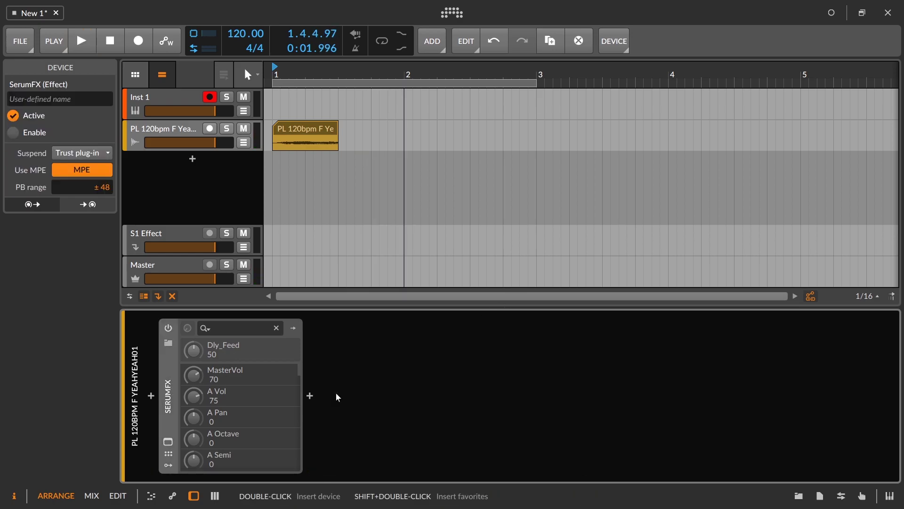
Search for 'delay 2' and insert Delay-2 after SerumFX
{"action": "left_click", "coordinate": [314, 410]}
{"action": "type", "text": "dela"}
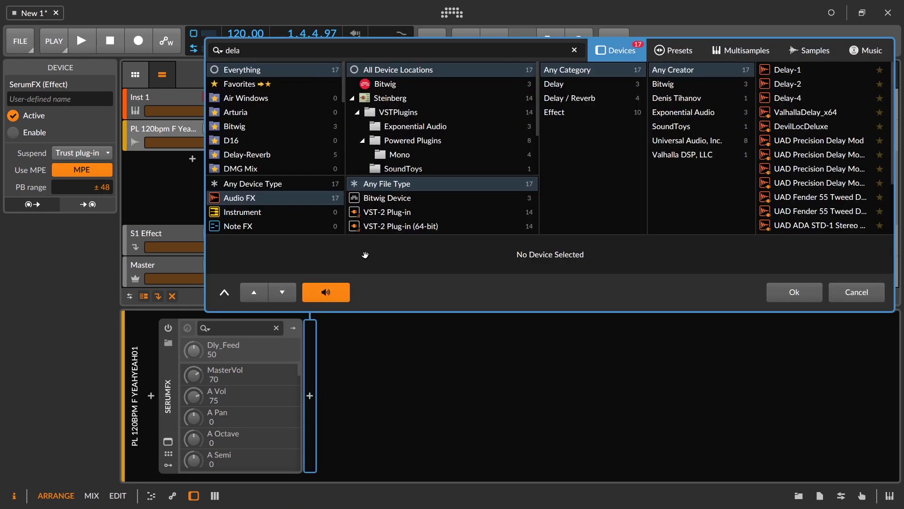
{"action": "type", "text": "y 2"}
{"action": "left_click", "coordinate": [787, 67]}
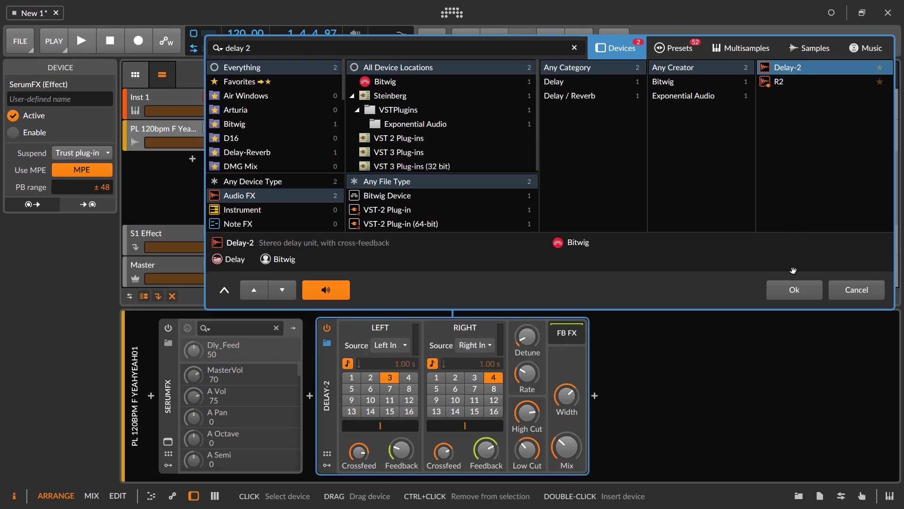
{"action": "left_click", "coordinate": [797, 288]}
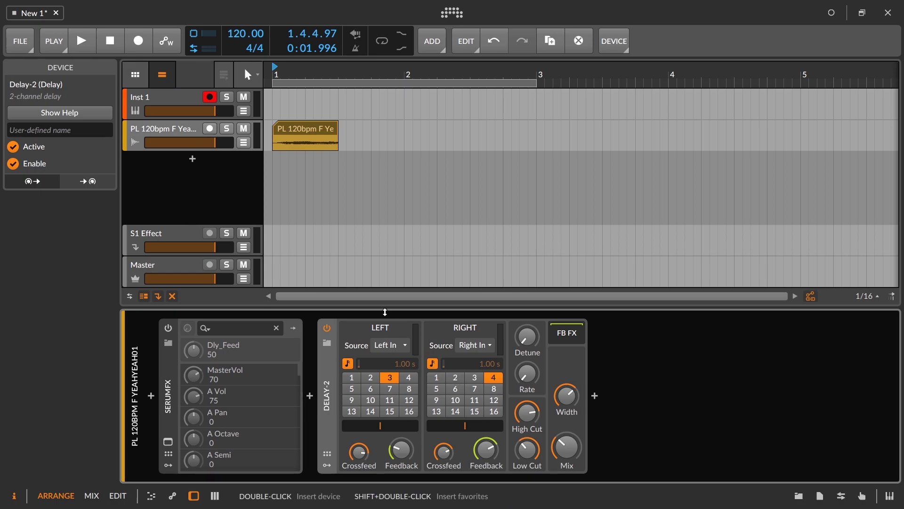
Set the right Source to Left In, right delay to 1 beat, left to 4 beats
{"action": "left_click", "coordinate": [475, 345]}
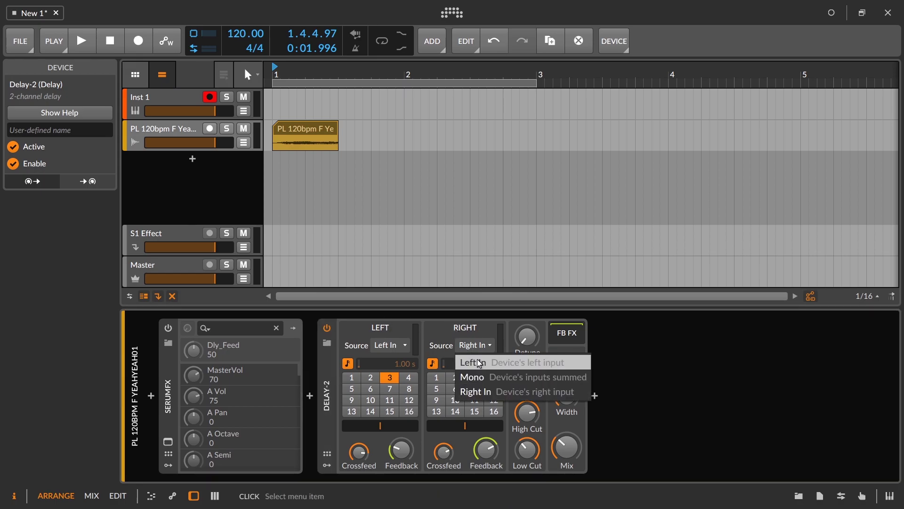
{"action": "left_click", "coordinate": [478, 361]}
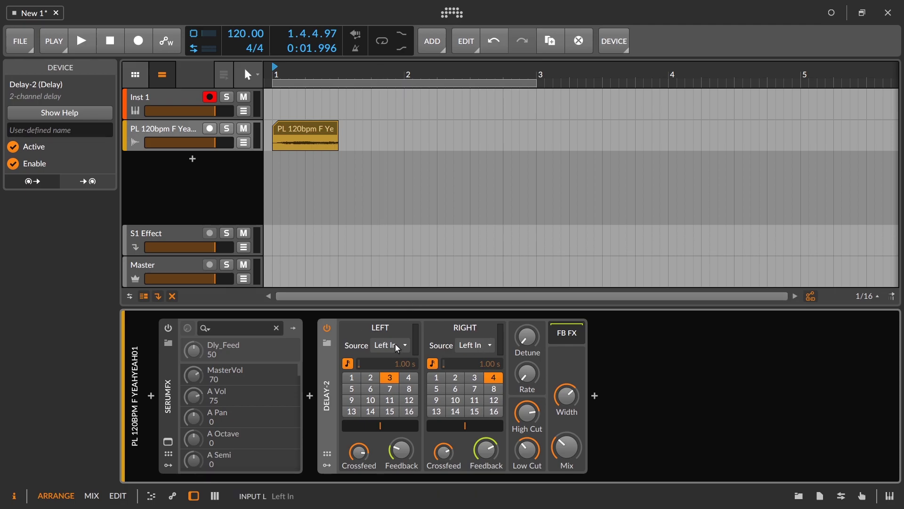
{"action": "left_click", "coordinate": [432, 381]}
{"action": "left_click", "coordinate": [415, 380]}
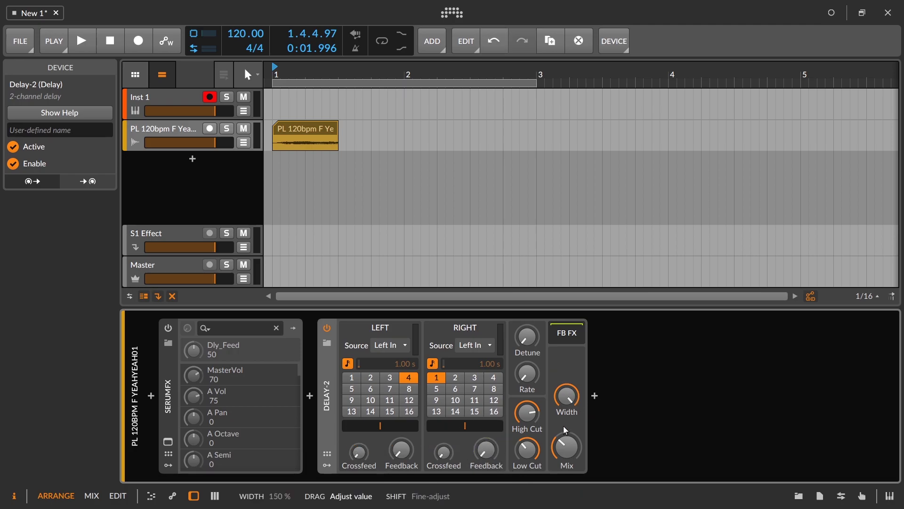
Raise the Delay-2 mix to about 41.7% and audition the clip
{"action": "scroll", "coordinate": [547, 445], "scroll_direction": "up", "scroll_amount": 5}
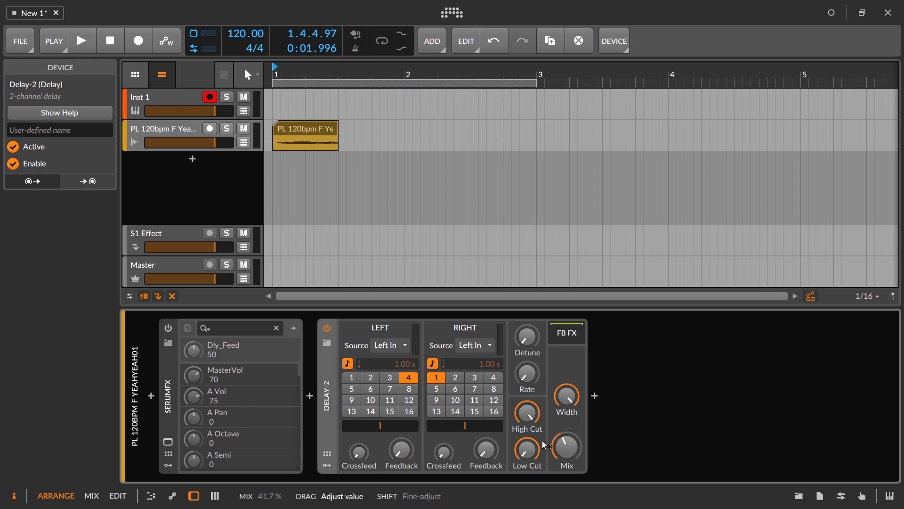
{"action": "key", "text": "space"}
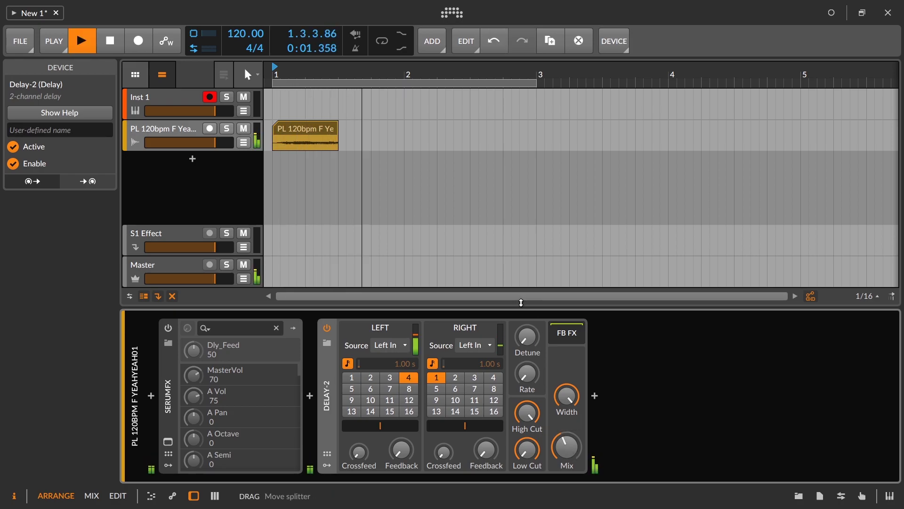
{"action": "key", "text": "space"}
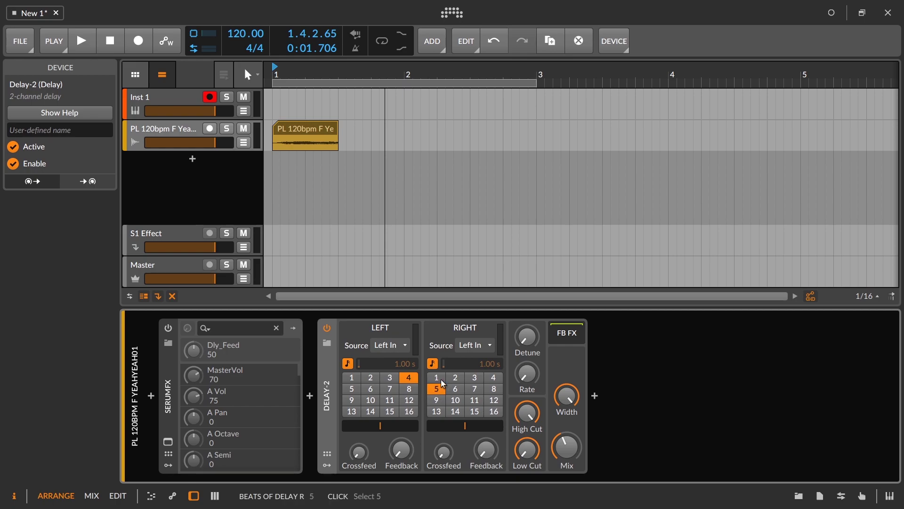
{"action": "key", "text": "space"}
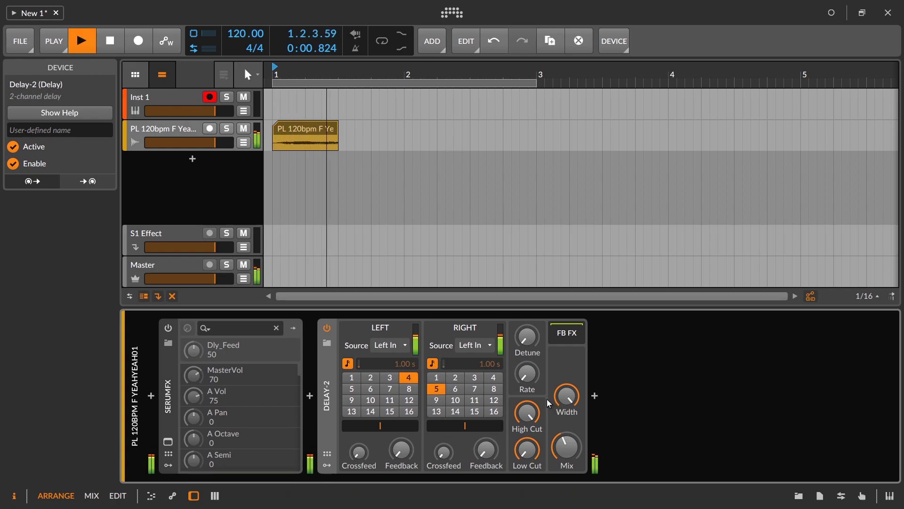
Turn up Delay-2's right crossfeed and audition the result
{"action": "key", "text": "space"}
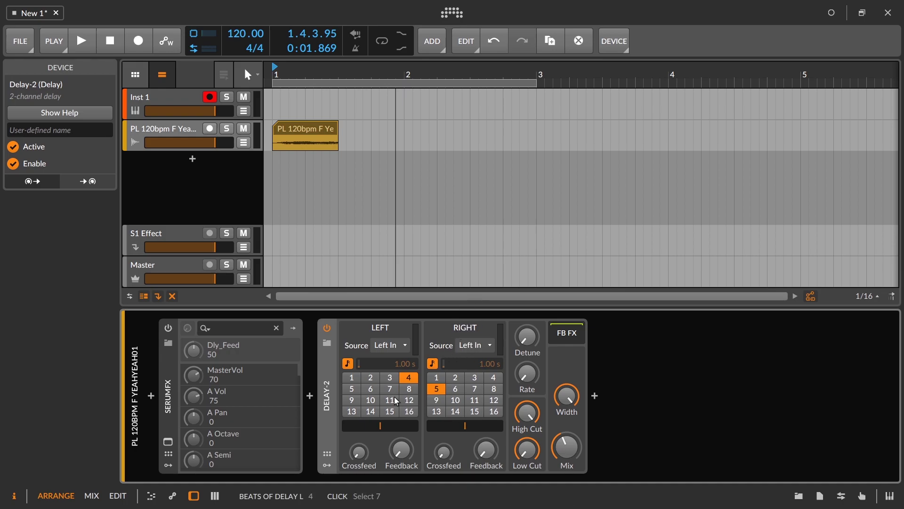
{"action": "left_click_drag", "start_coordinate": [449, 451], "coordinate": [449, 431]}
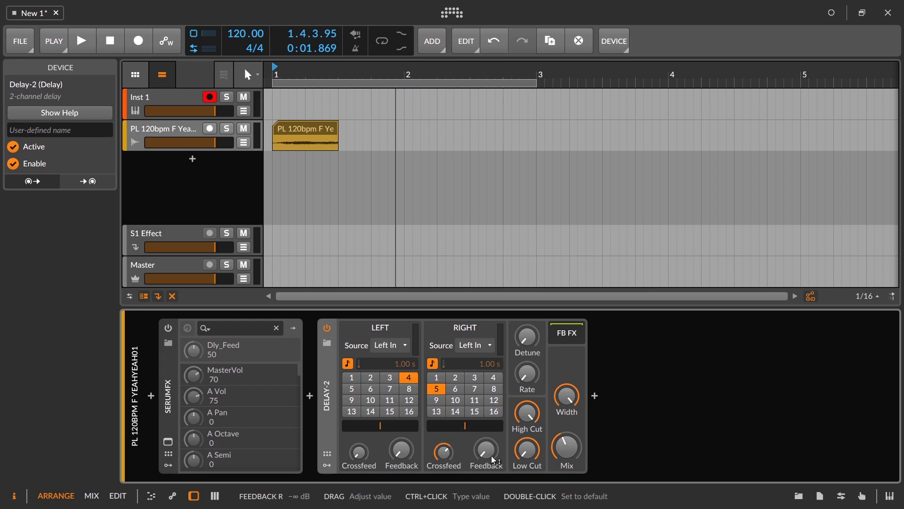
{"action": "key", "text": "space"}
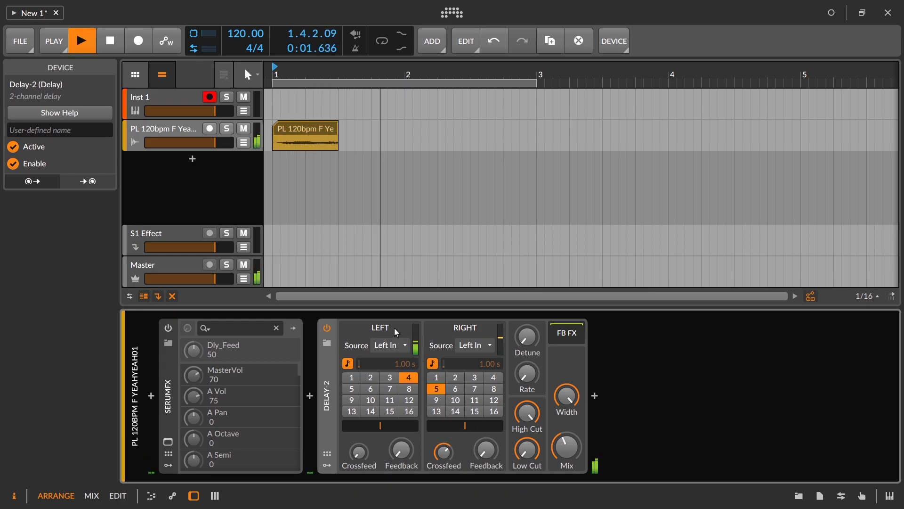
{"action": "key", "text": "space"}
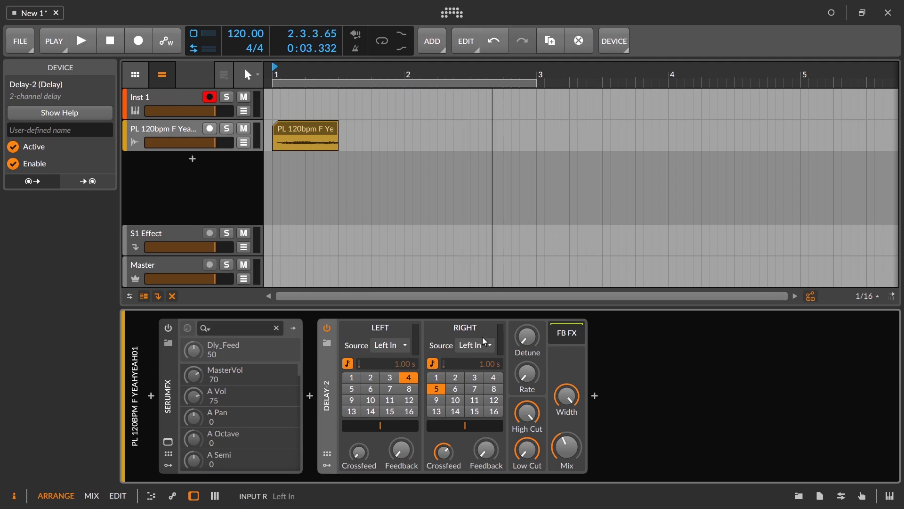
Set right feedback to about −11.1 dB, mix to about 43%, right crossfeed to minimum
{"action": "left_click_drag", "start_coordinate": [486, 451], "coordinate": [486, 464]}
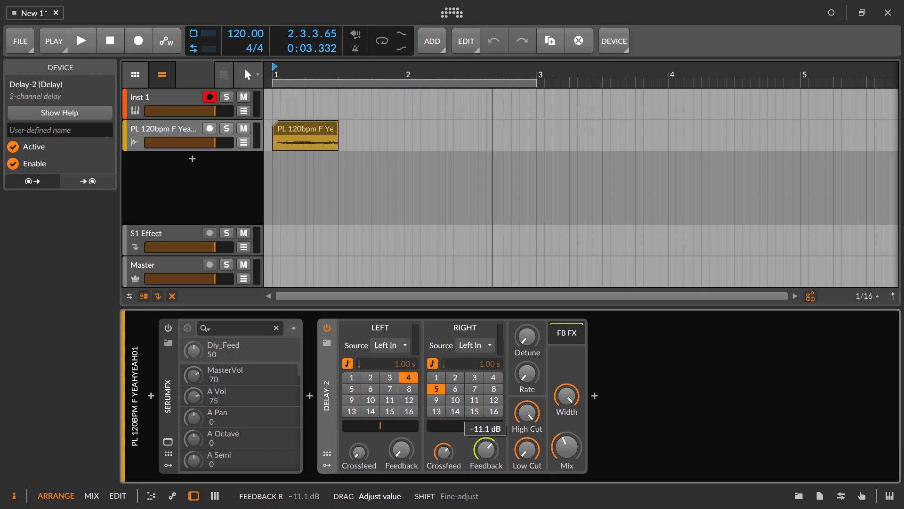
{"action": "left_click_drag", "start_coordinate": [486, 451], "coordinate": [593, 483]}
{"action": "key", "text": "space"}
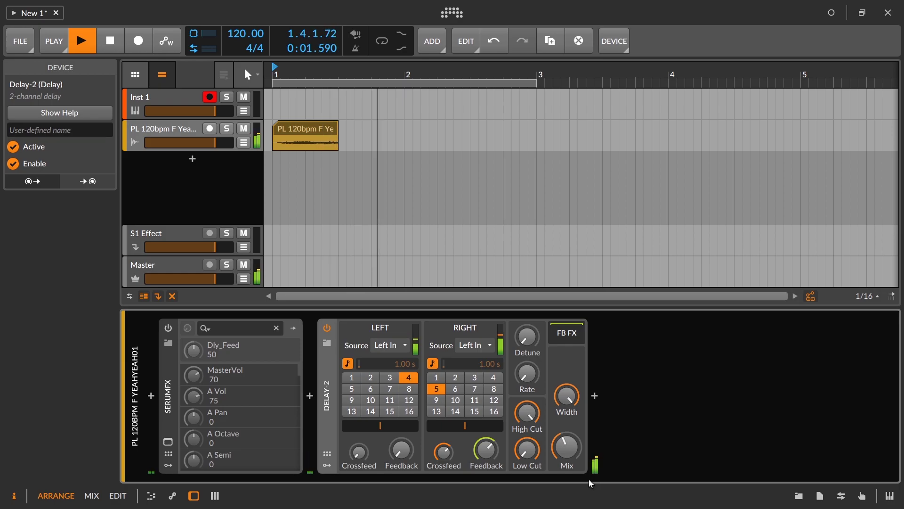
{"action": "left_click_drag", "start_coordinate": [567, 447], "coordinate": [567, 466]}
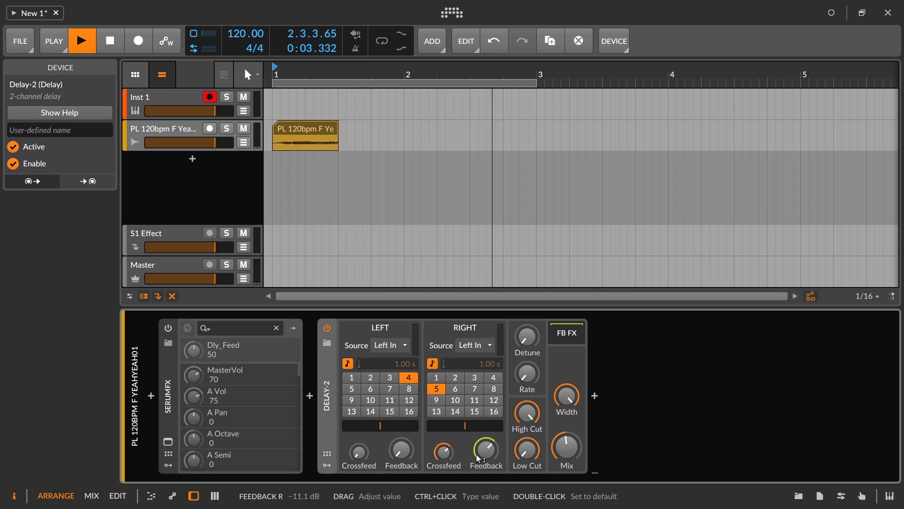
{"action": "left_click_drag", "start_coordinate": [445, 452], "coordinate": [444, 481]}
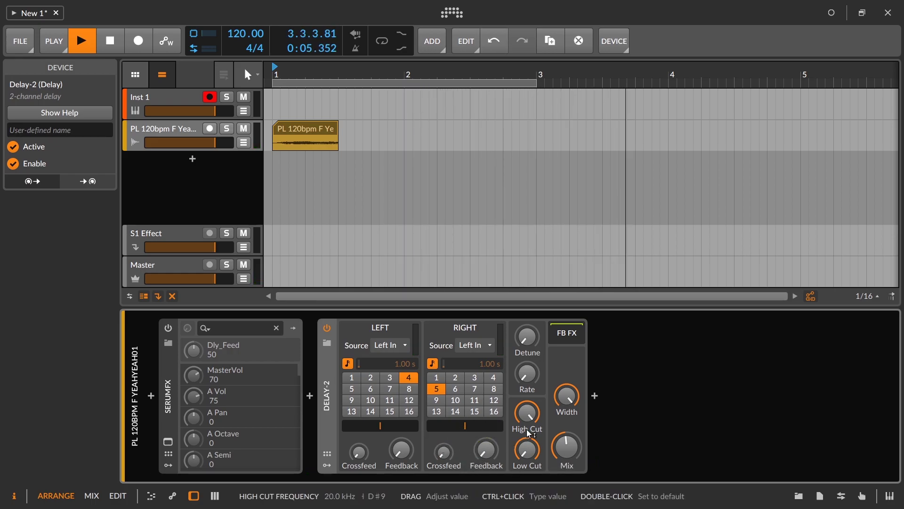
Add a Macro modulator to Delay-2
{"action": "key", "text": "space"}
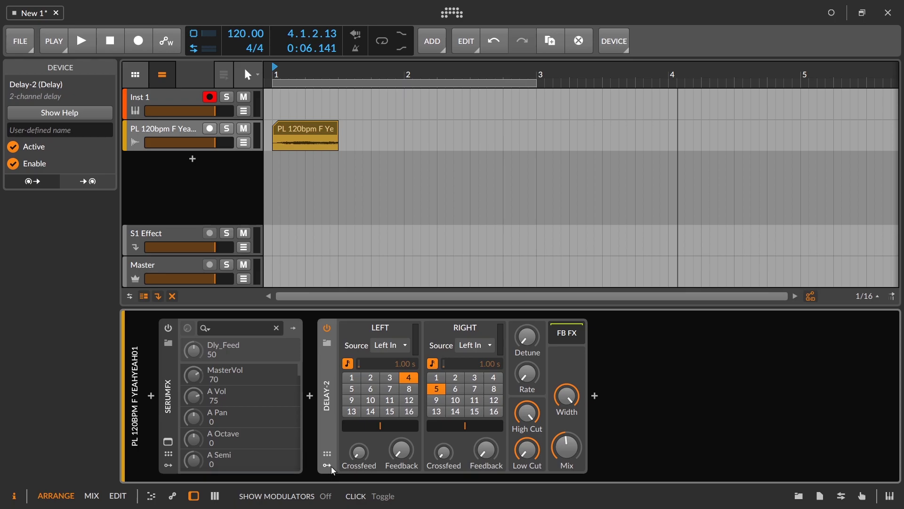
{"action": "left_click", "coordinate": [331, 466]}
{"action": "left_click", "coordinate": [349, 346]}
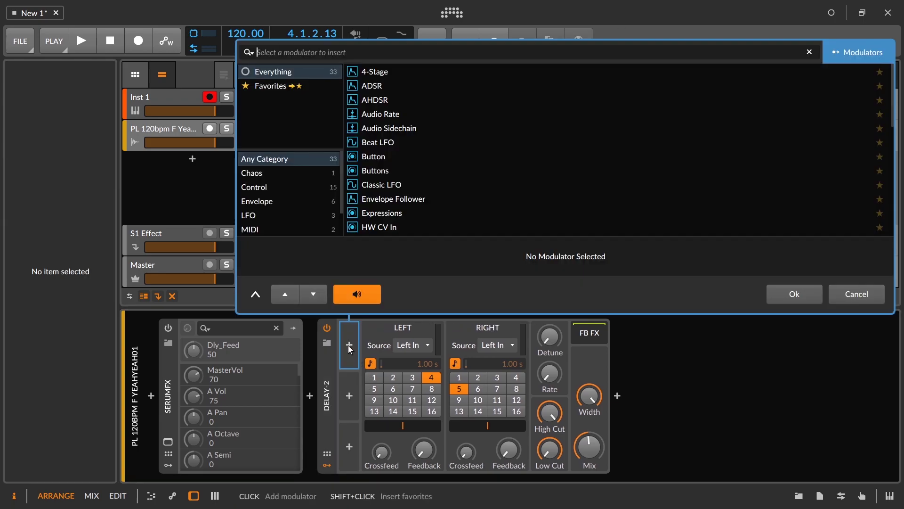
{"action": "type", "text": "mac"}
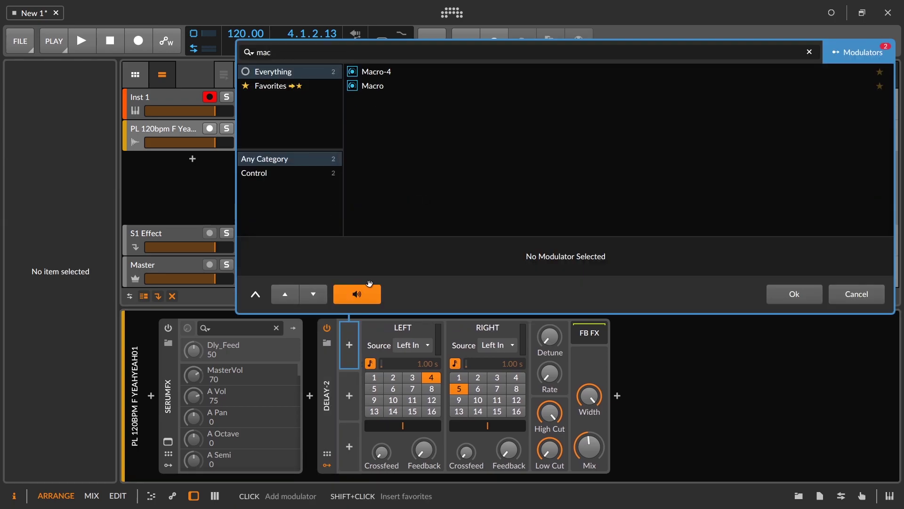
{"action": "left_click", "coordinate": [373, 85]}
{"action": "left_click", "coordinate": [794, 293]}
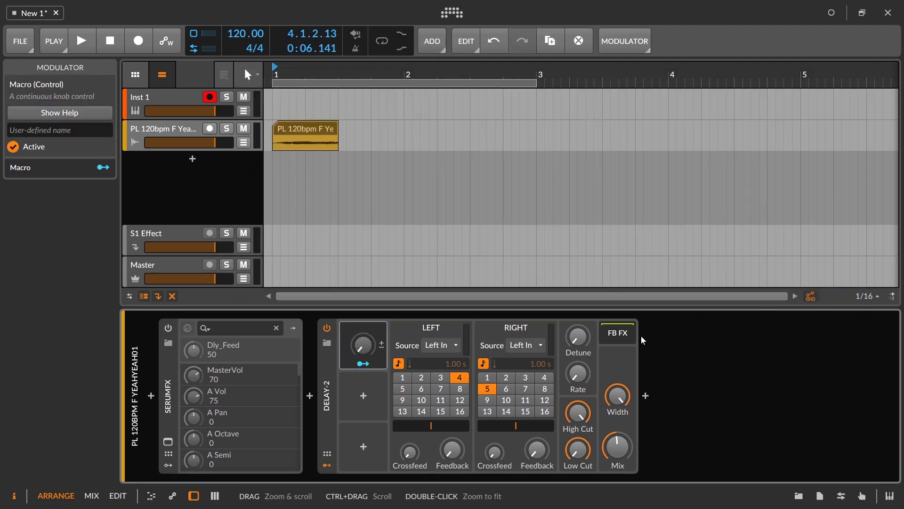
Map the Macro to right crossfeed and right feedback, and adjust its value
{"action": "left_click", "coordinate": [363, 363]}
{"action": "left_click_drag", "start_coordinate": [494, 450], "coordinate": [494, 405]}
{"action": "left_click_drag", "start_coordinate": [537, 449], "coordinate": [537, 414]}
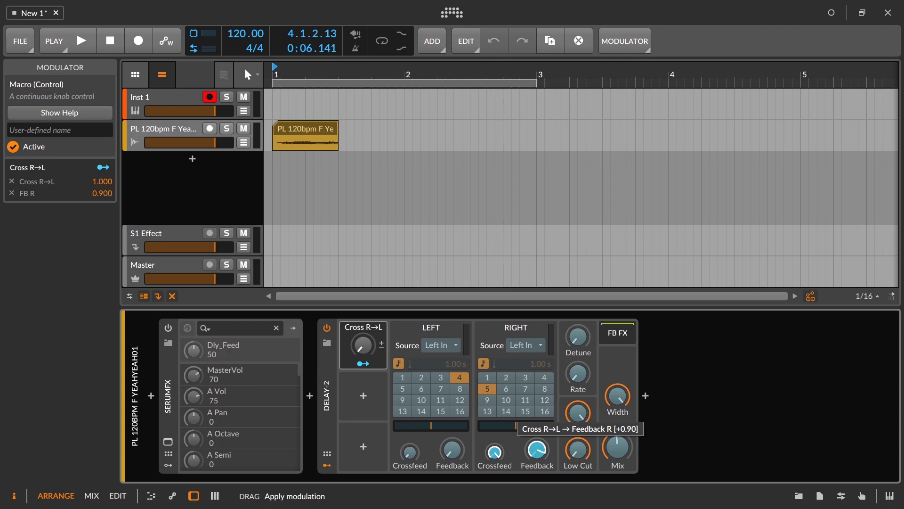
{"action": "left_click", "coordinate": [372, 366]}
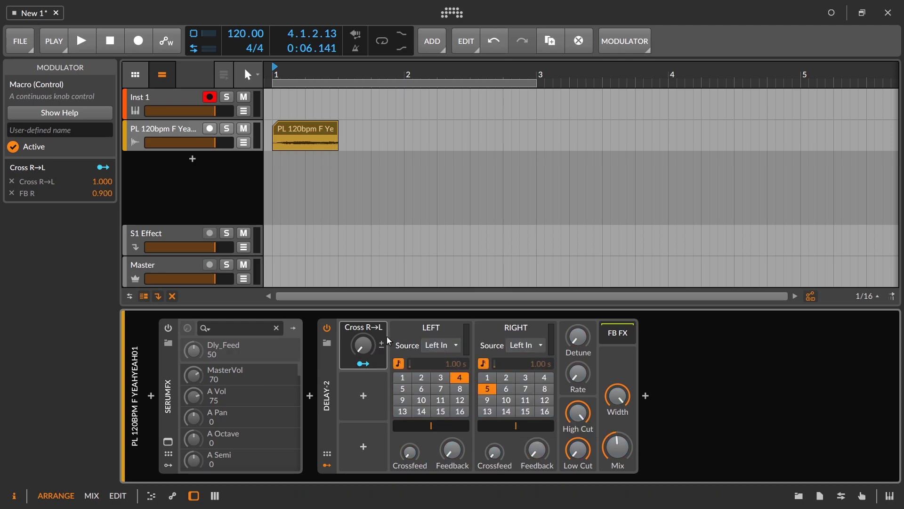
{"action": "left_click", "coordinate": [371, 350]}
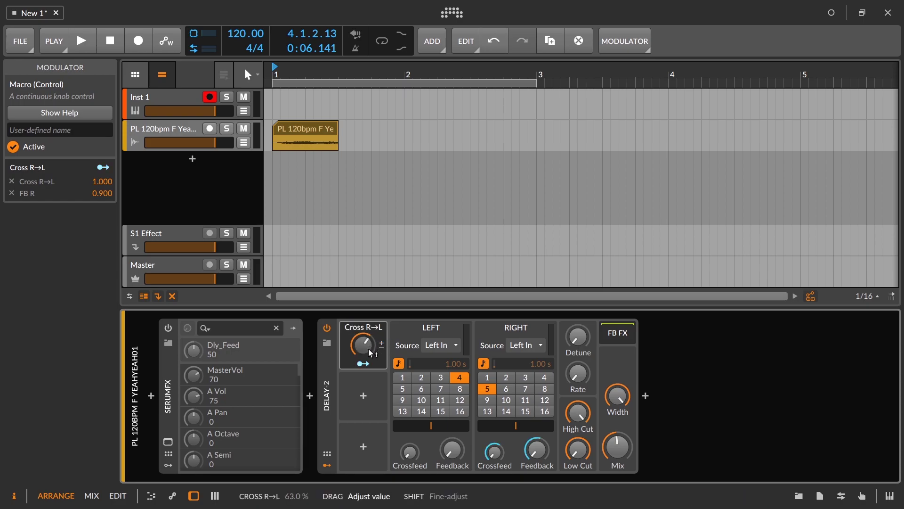
Set the right delay time to 8 beats while auditioning the clip
{"action": "key", "text": "space"}
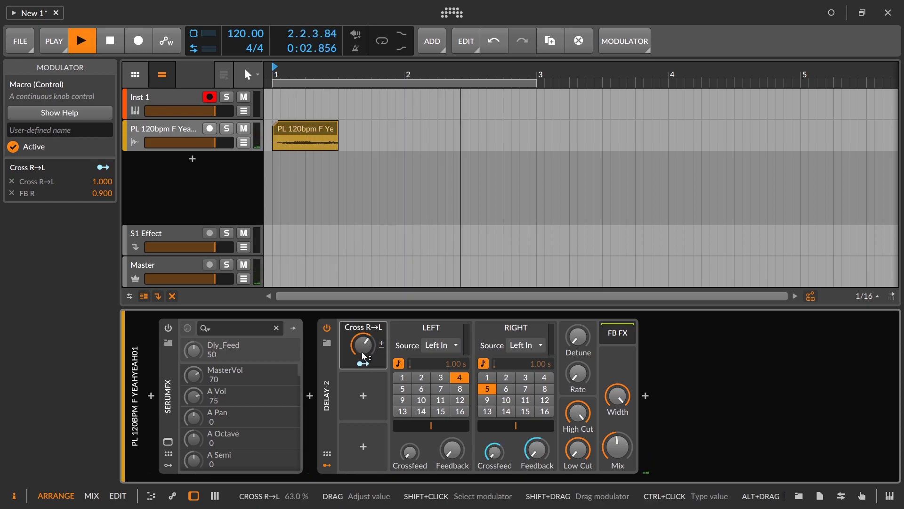
{"action": "key", "text": "space"}
{"action": "key", "text": "space"}
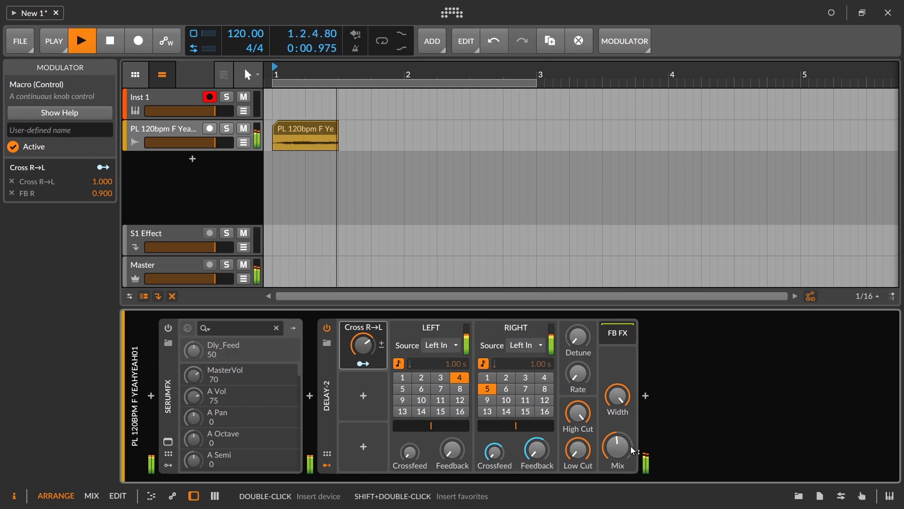
{"action": "key", "text": "space"}
{"action": "left_click", "coordinate": [545, 391]}
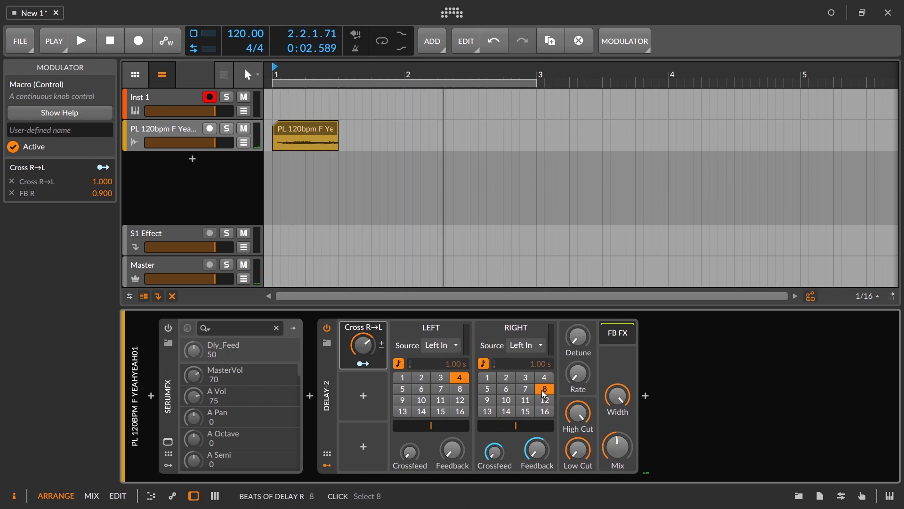
{"action": "key", "text": "space"}
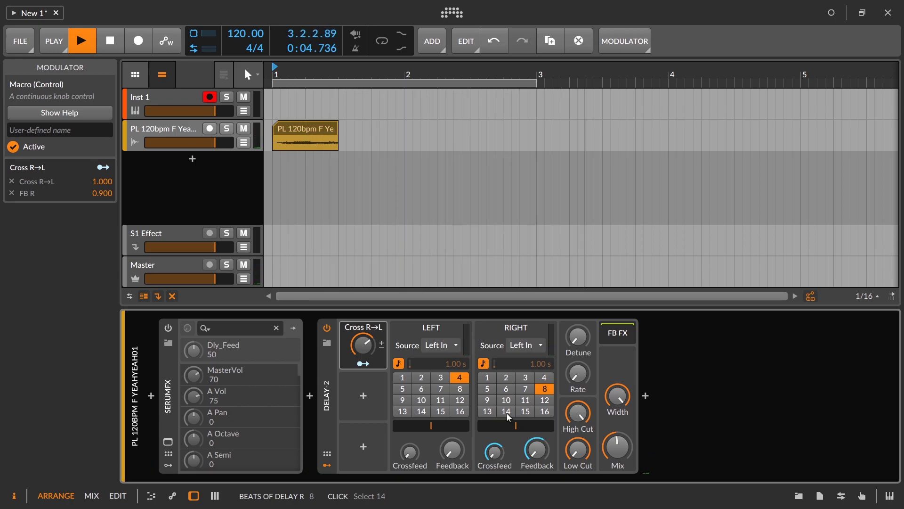
{"action": "key", "text": "space"}
Collapse the Delay-2 device and hide its modulator slots
{"action": "left_click", "coordinate": [332, 415]}
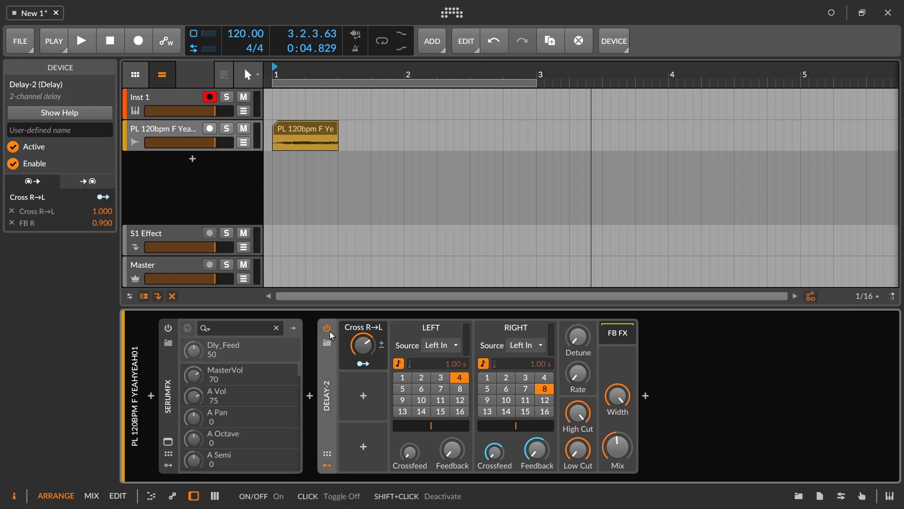
{"action": "double_click", "coordinate": [328, 393]}
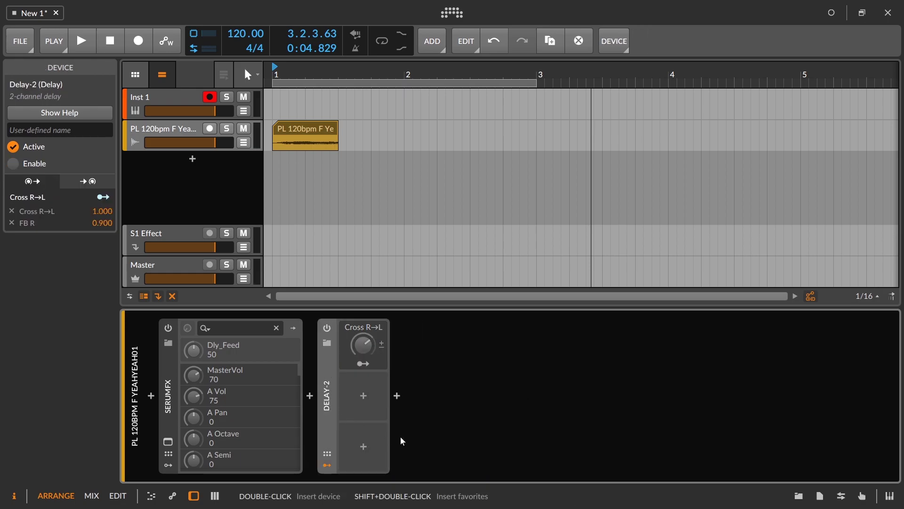
{"action": "left_click", "coordinate": [327, 465]}
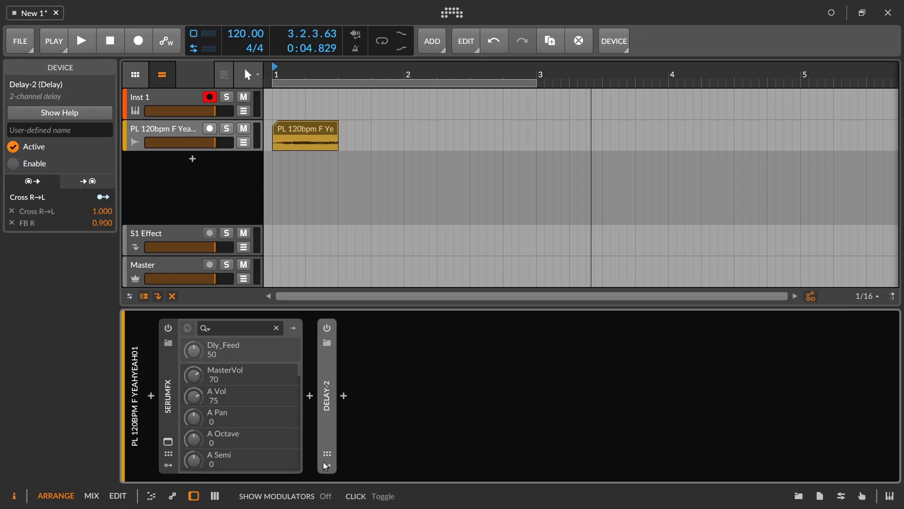
Insert a Delay-4 device after Delay-2 by searching 'delay'
{"action": "left_click", "coordinate": [347, 397]}
{"action": "type", "text": "del"}
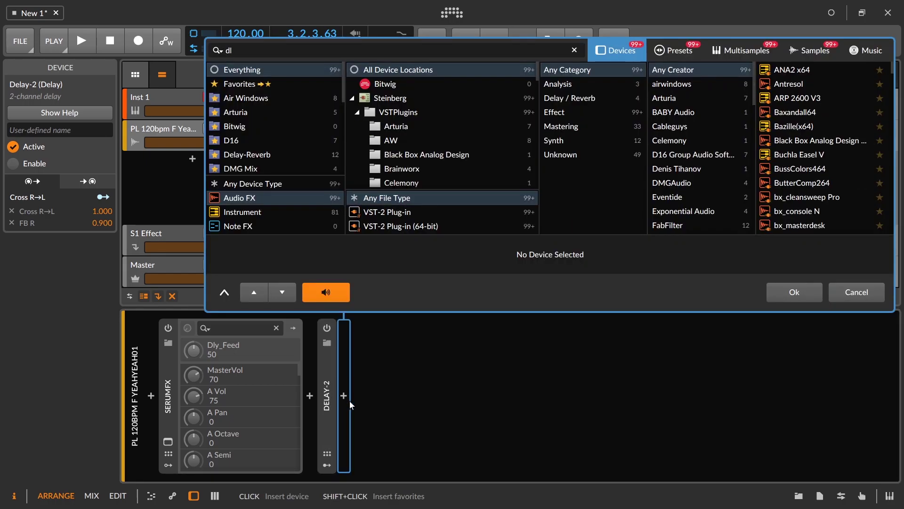
{"action": "type", "text": "ay"}
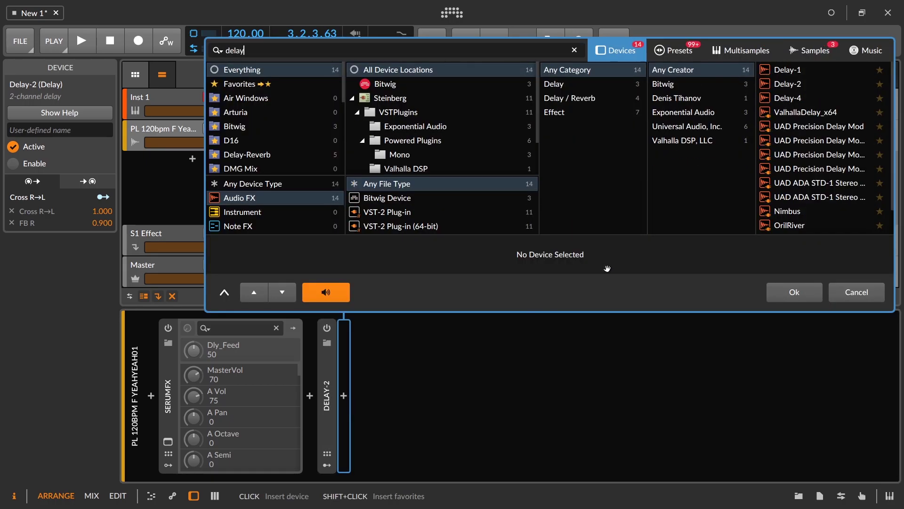
{"action": "left_click", "coordinate": [795, 98]}
{"action": "left_click", "coordinate": [795, 290]}
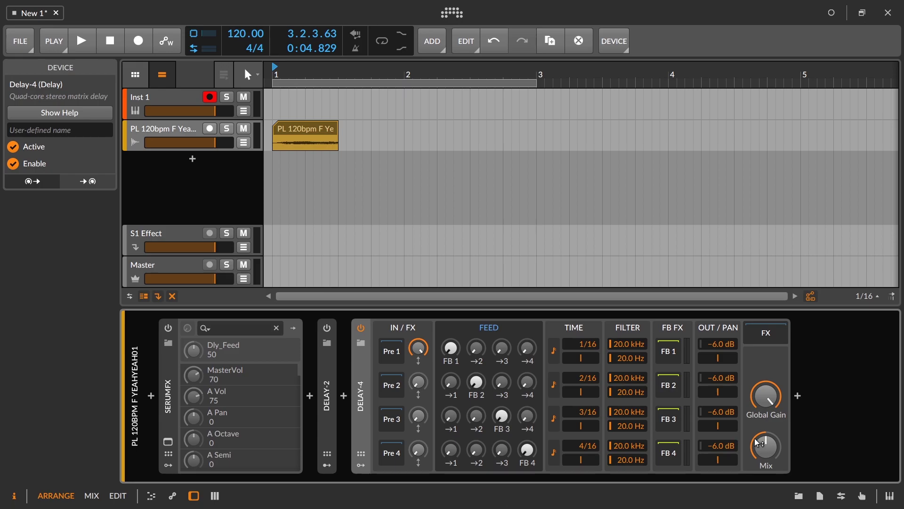
Set Delay-4's first delay time to 4/16 and audition it
{"action": "left_click_drag", "start_coordinate": [584, 344], "coordinate": [584, 332]}
{"action": "key", "text": "space"}
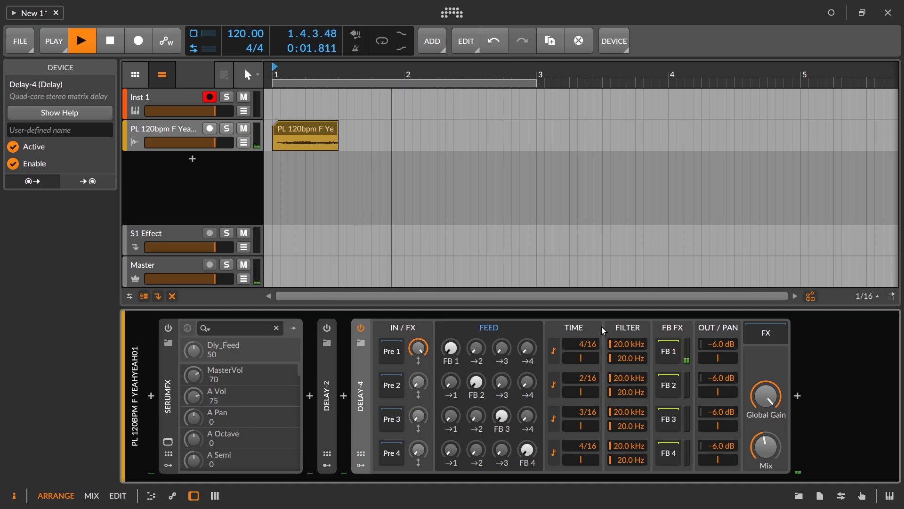
{"action": "key", "text": "space"}
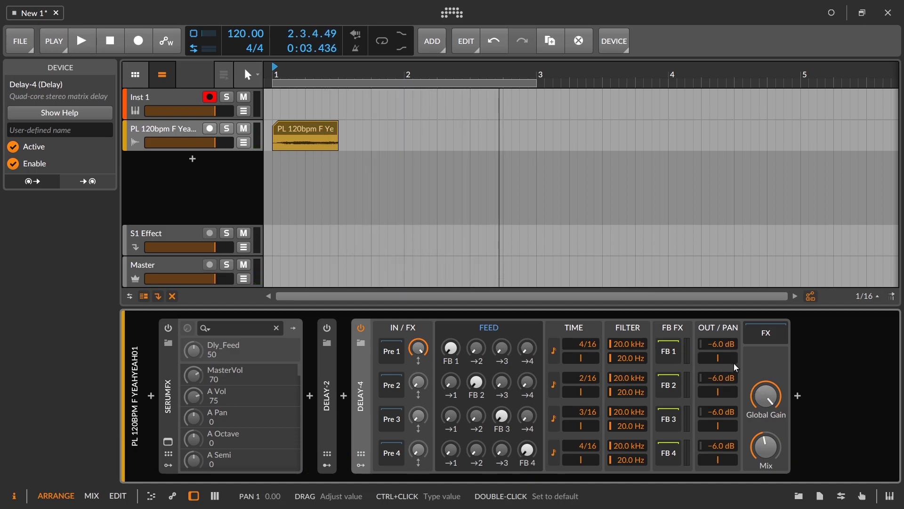
Pan the first feedback line fully right to 1.00 and audition the result
{"action": "left_click_drag", "start_coordinate": [722, 358], "coordinate": [758, 358]}
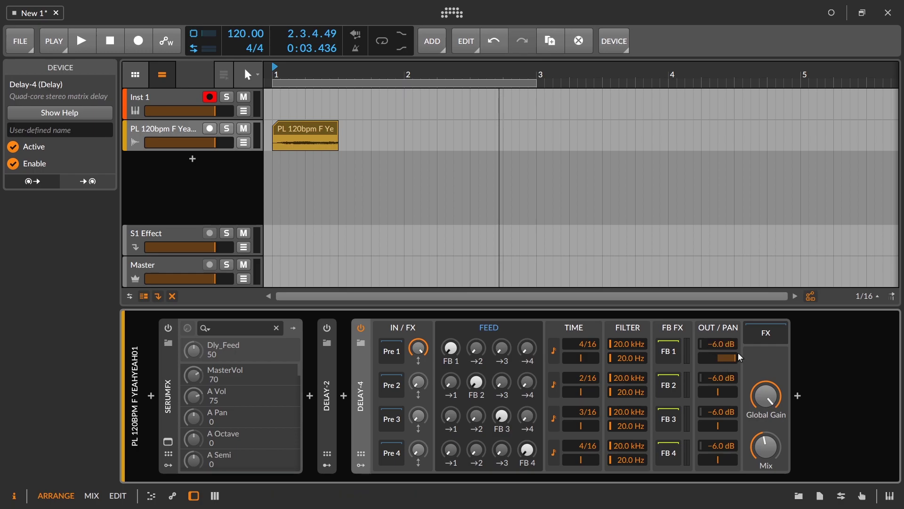
{"action": "key", "text": "space"}
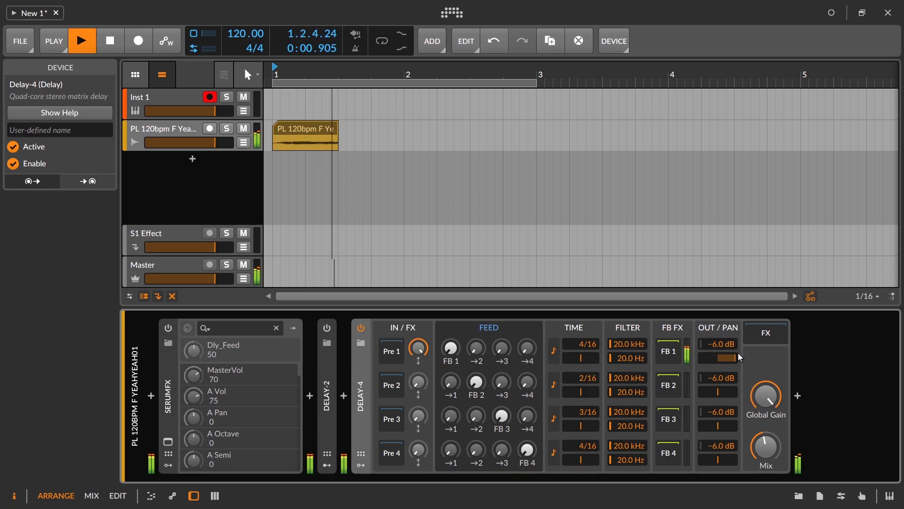
{"action": "key", "text": "space"}
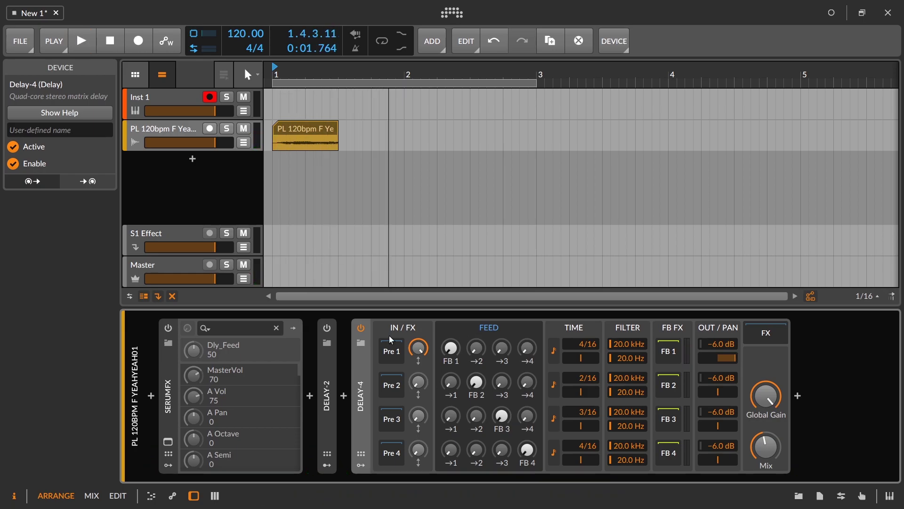
Feed tap 1 into tap 2 at about -3.2 dB and pan tap 2 hard left, auditioning the echoes
{"action": "mouse_move", "coordinate": [484, 352]}
{"action": "left_mouse_down"}
{"action": "mouse_move", "coordinate": [484, 329]}
{"action": "mouse_move", "coordinate": [484, 352]}
{"action": "left_mouse_up"}
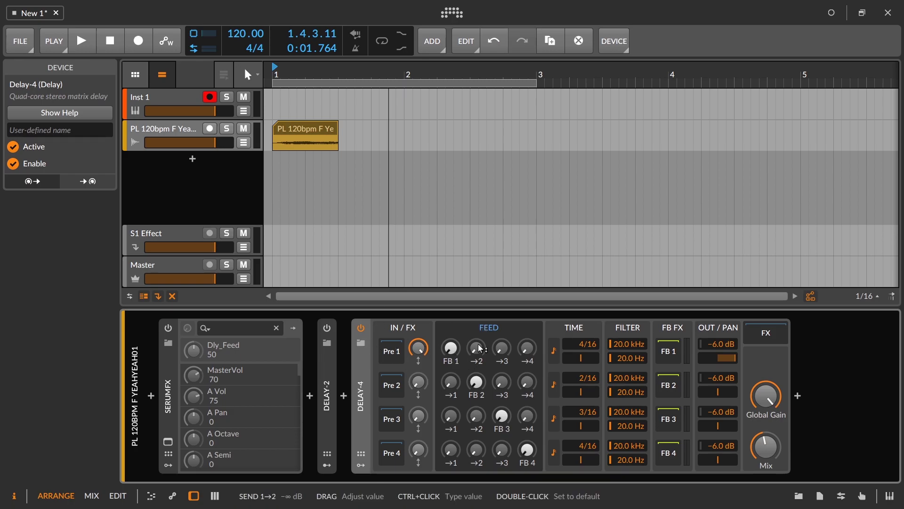
{"action": "left_click", "coordinate": [480, 365]}
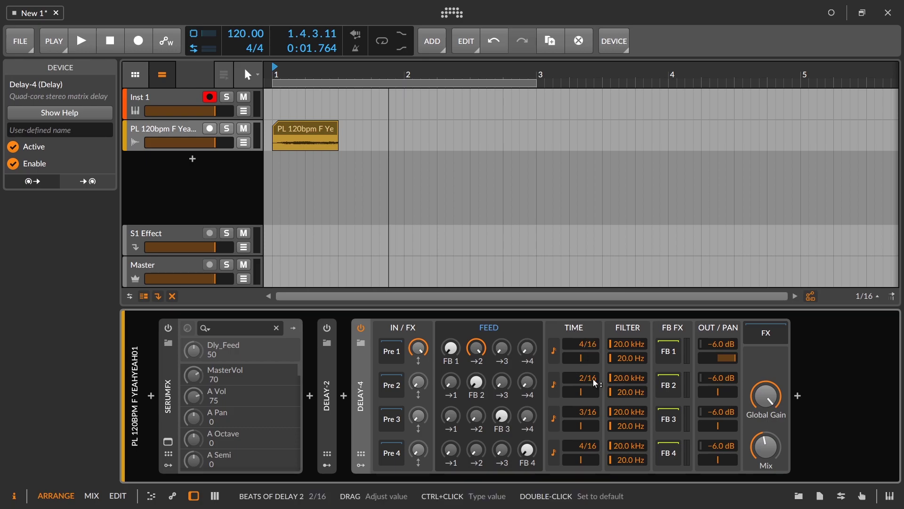
{"action": "key", "text": "space"}
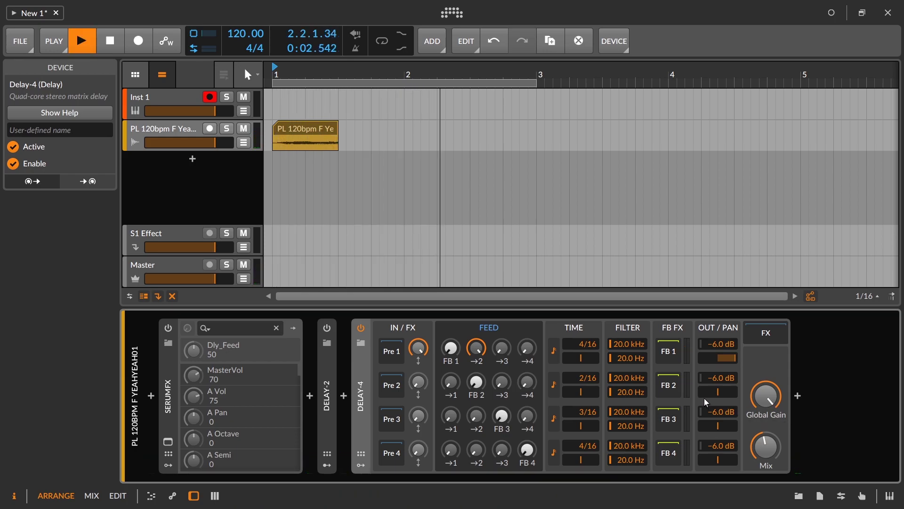
{"action": "left_click_drag", "start_coordinate": [720, 391], "coordinate": [720, 414]}
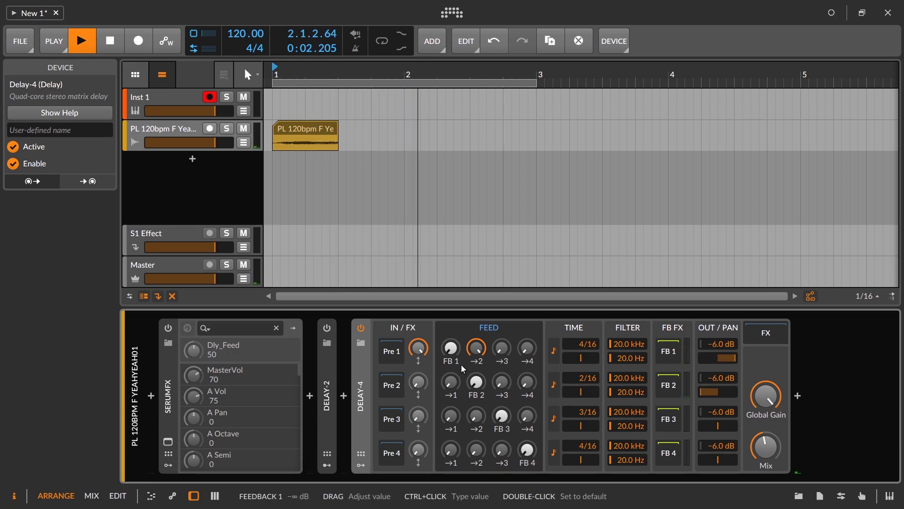
{"action": "key", "text": "space"}
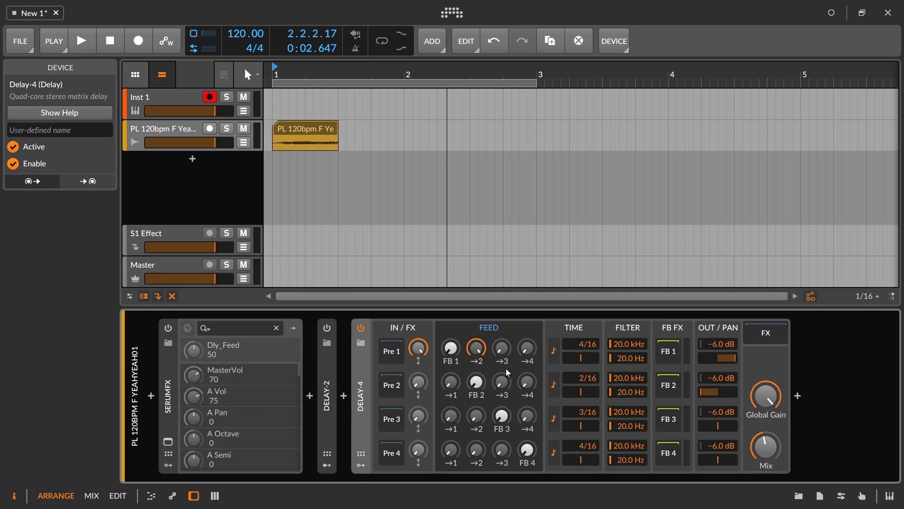
{"action": "left_click_drag", "start_coordinate": [477, 349], "coordinate": [477, 347]}
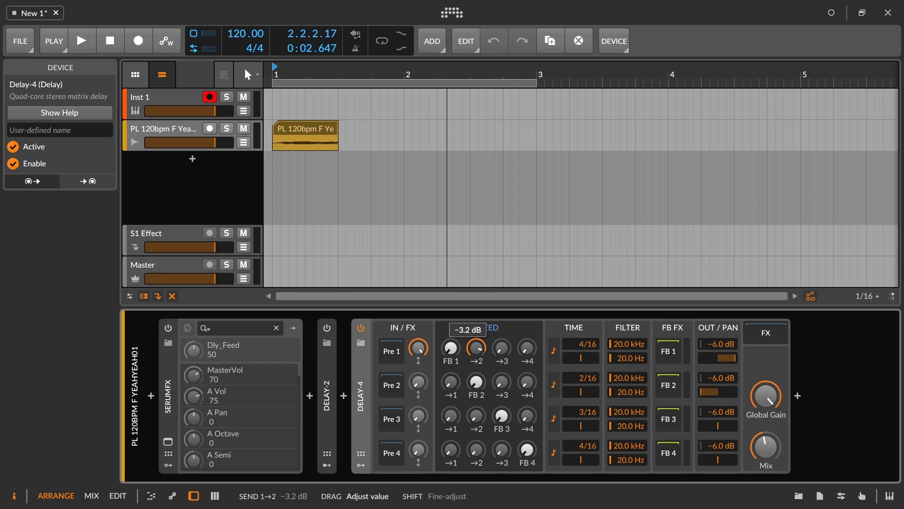
{"action": "key", "text": "space"}
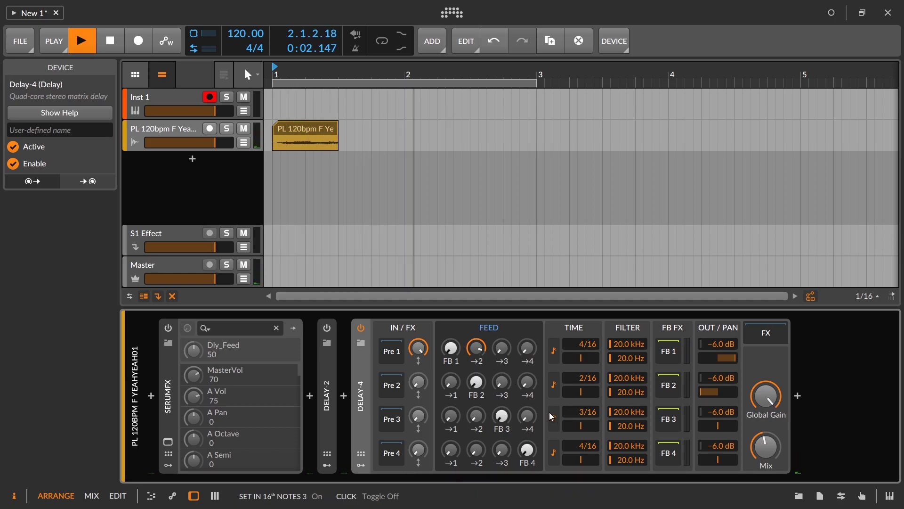
{"action": "key", "text": "space"}
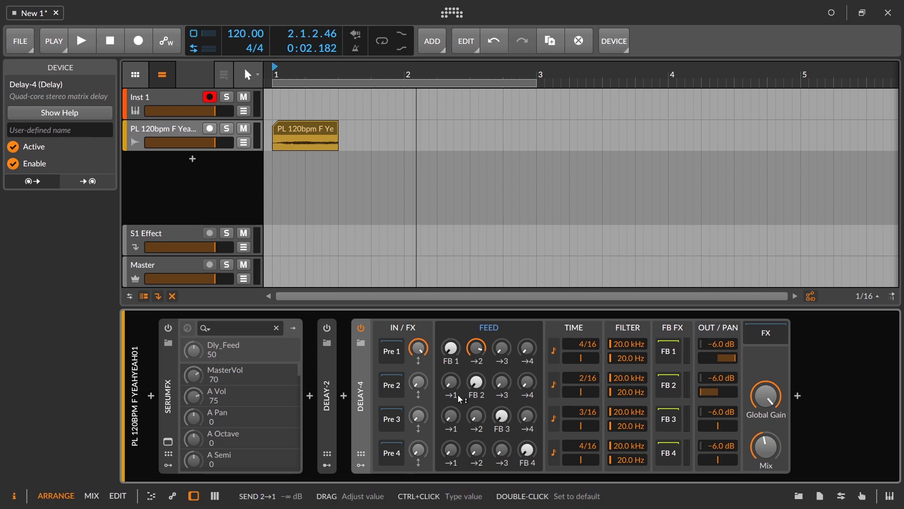
{"action": "key", "text": "space"}
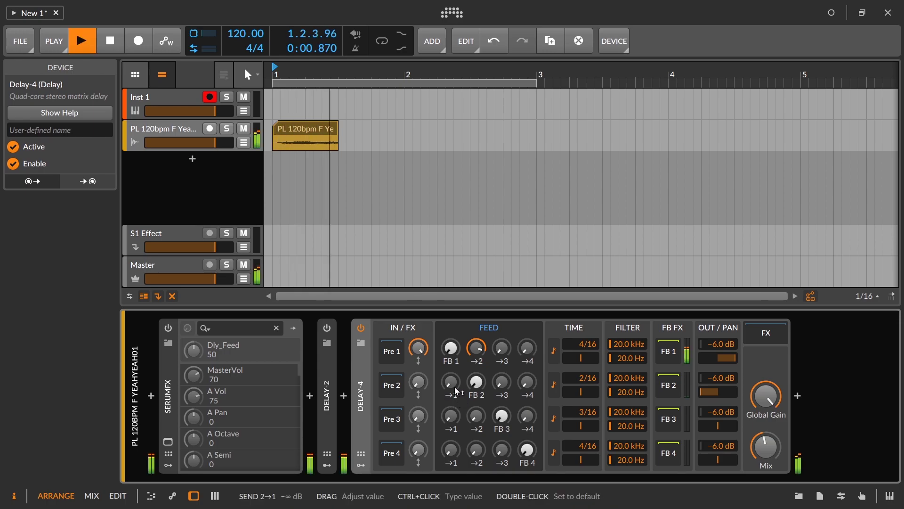
{"action": "left_click_drag", "start_coordinate": [454, 386], "coordinate": [450, 381]}
{"action": "key", "text": "space"}
{"action": "key", "text": "space"}
{"action": "key", "text": "space"}
{"action": "key", "text": "space"}
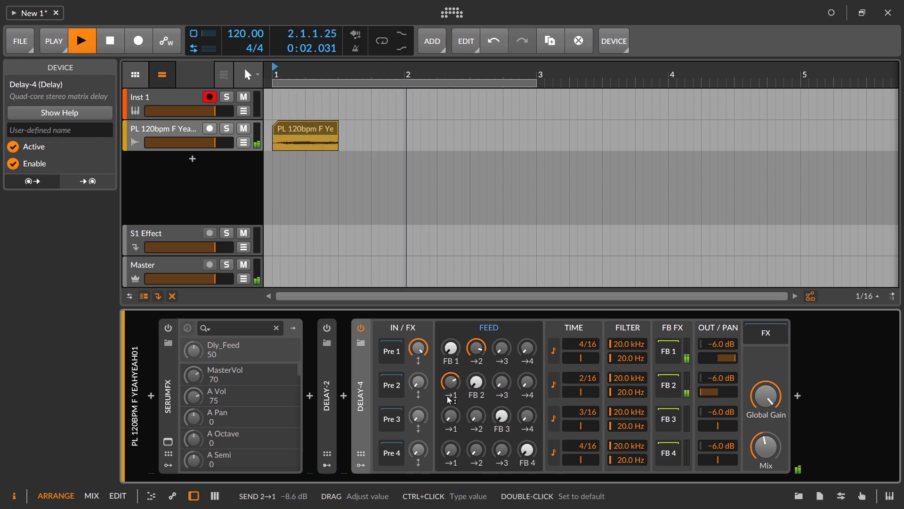
{"action": "key", "text": "space"}
{"action": "key", "text": "space"}
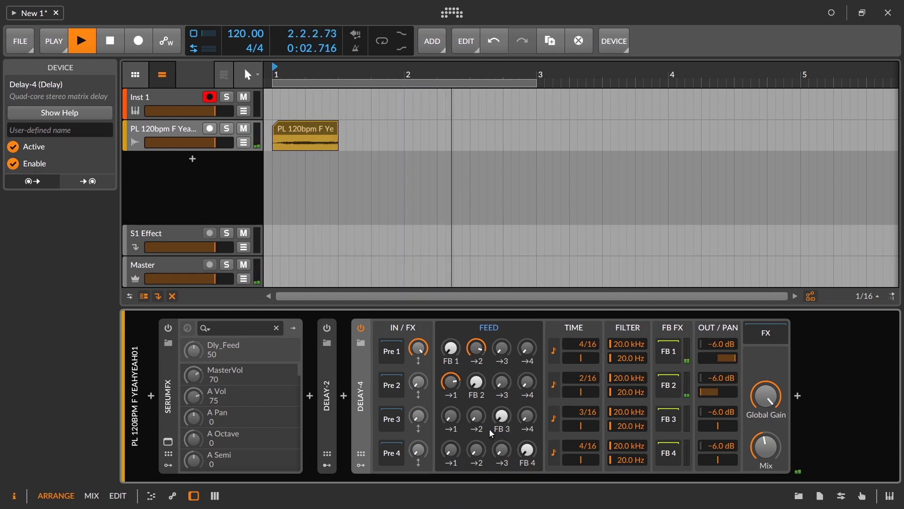
{"action": "key", "text": "space"}
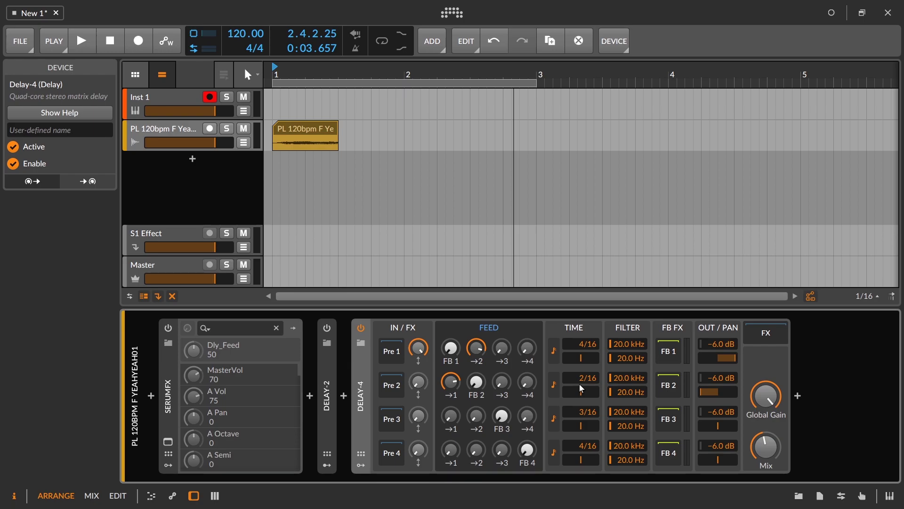
{"action": "mouse_move", "coordinate": [450, 383]}
{"action": "left_mouse_down"}
{"action": "mouse_move", "coordinate": [447, 400]}
{"action": "mouse_move", "coordinate": [439, 382]}
{"action": "left_mouse_up"}
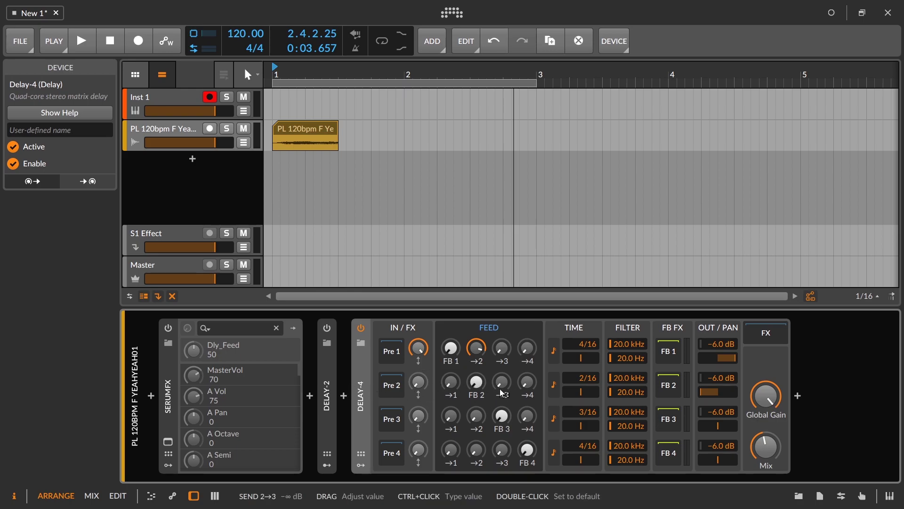
{"action": "left_click_drag", "start_coordinate": [501, 385], "coordinate": [500, 353]}
{"action": "left_click_drag", "start_coordinate": [450, 415], "coordinate": [451, 387]}
{"action": "left_click_drag", "start_coordinate": [501, 382], "coordinate": [502, 372]}
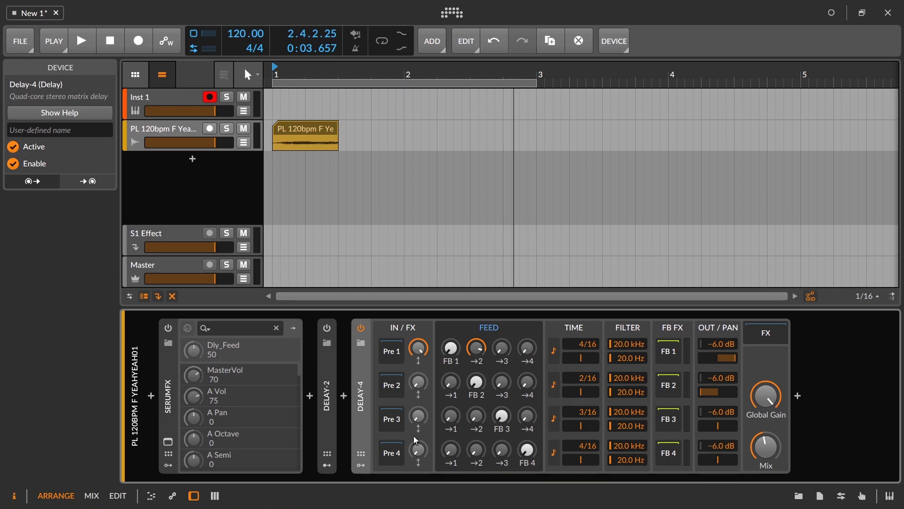
Add a Macro modulator to Delay-4
{"action": "left_click", "coordinate": [367, 466]}
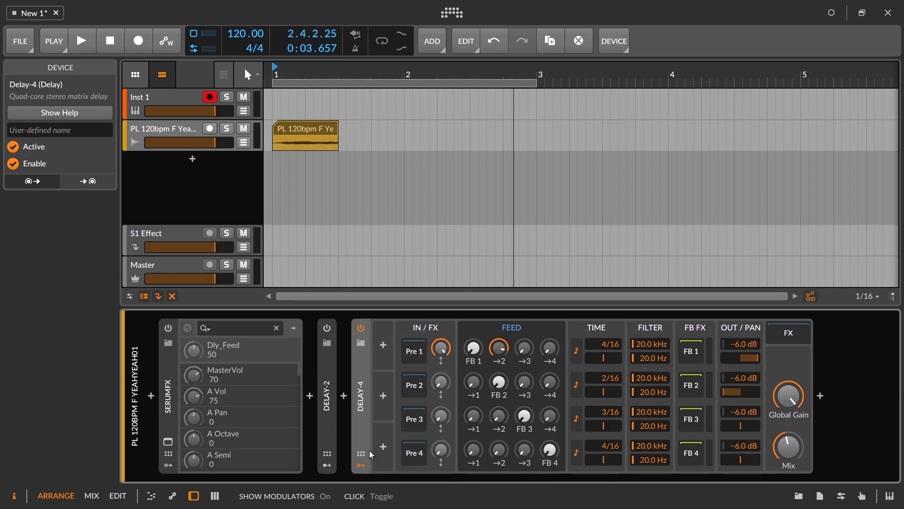
{"action": "left_click", "coordinate": [385, 346]}
{"action": "type", "text": "macro"}
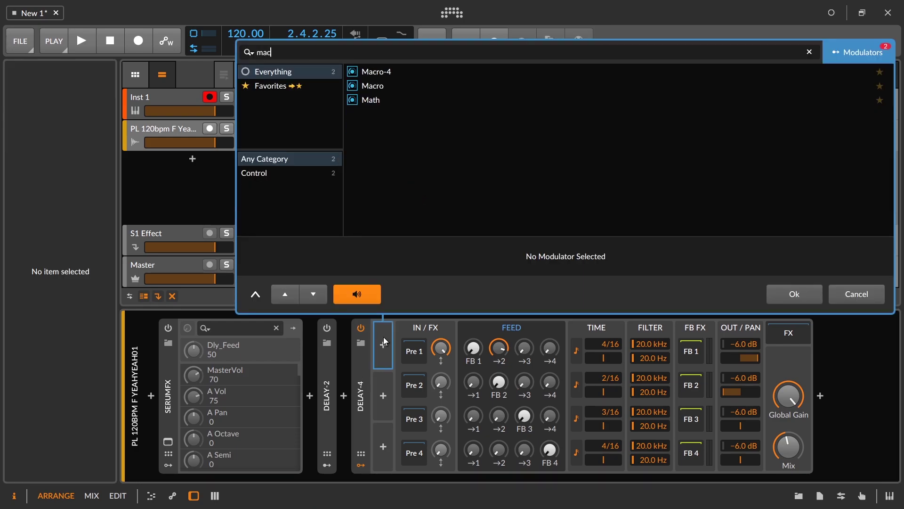
{"action": "left_click", "coordinate": [373, 85]}
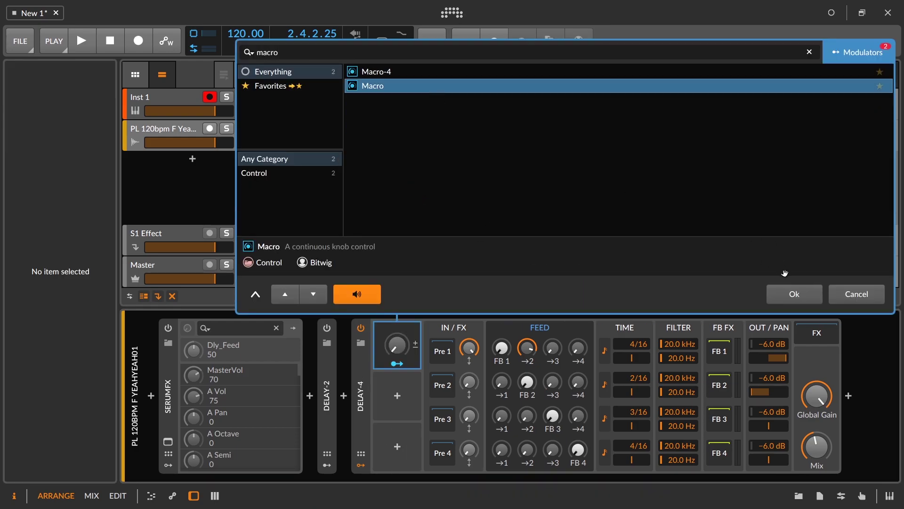
{"action": "left_click", "coordinate": [794, 294]}
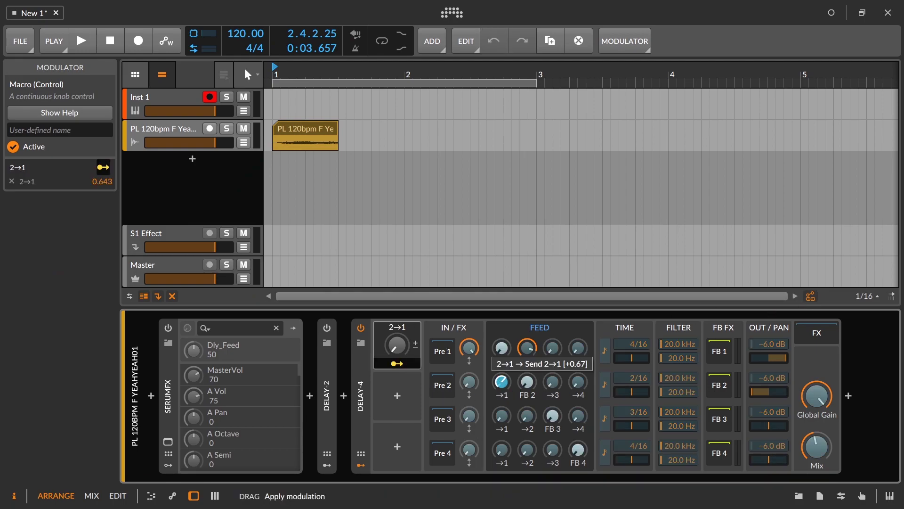
Map the macro to the tap 2→1 feedback send and rename it Feedback
{"action": "left_click_drag", "start_coordinate": [502, 382], "coordinate": [502, 358]}
{"action": "left_click", "coordinate": [397, 327]}
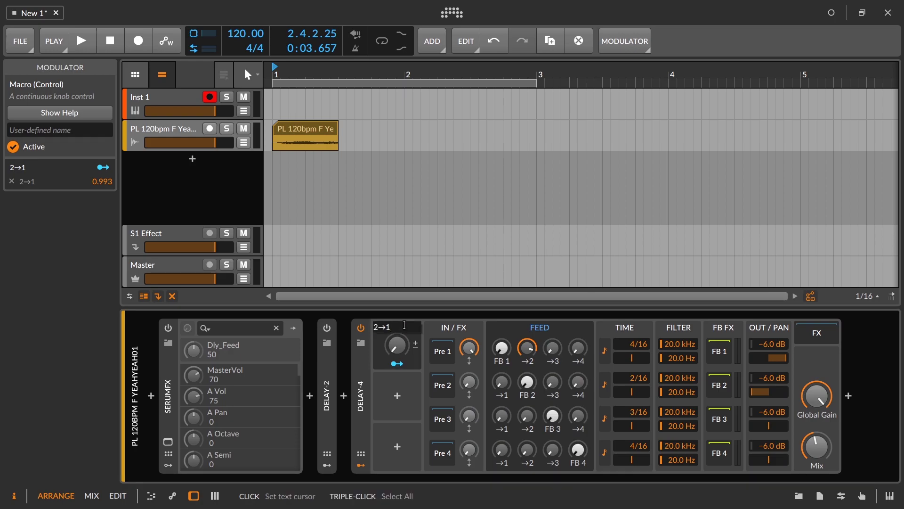
{"action": "right_click", "coordinate": [400, 324]}
{"action": "left_click", "coordinate": [398, 322]}
{"action": "double_click", "coordinate": [394, 321]}
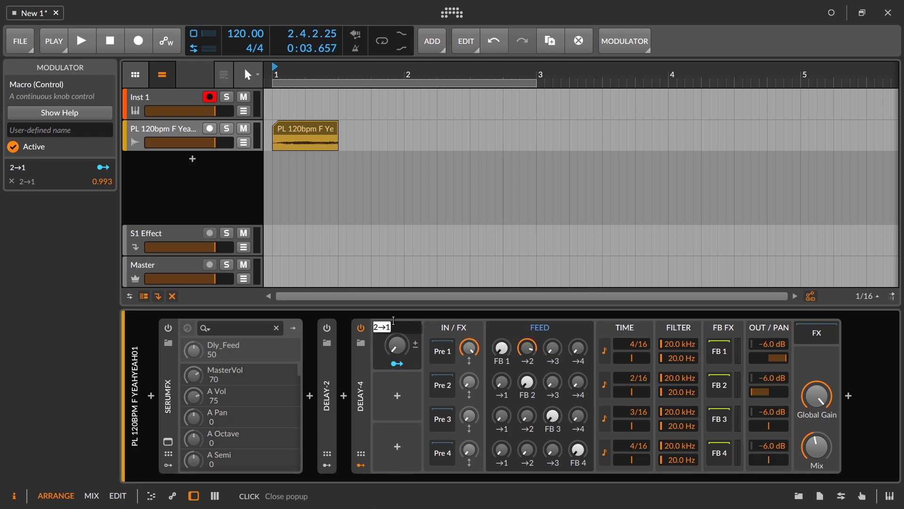
{"action": "type", "text": "Feedback"}
{"action": "key", "text": "Return"}
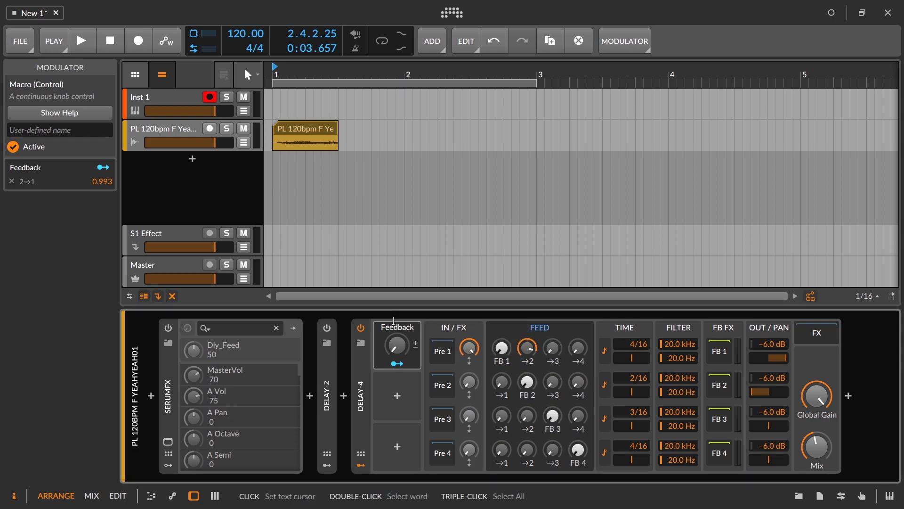
{"action": "left_click_drag", "start_coordinate": [404, 340], "coordinate": [403, 362]}
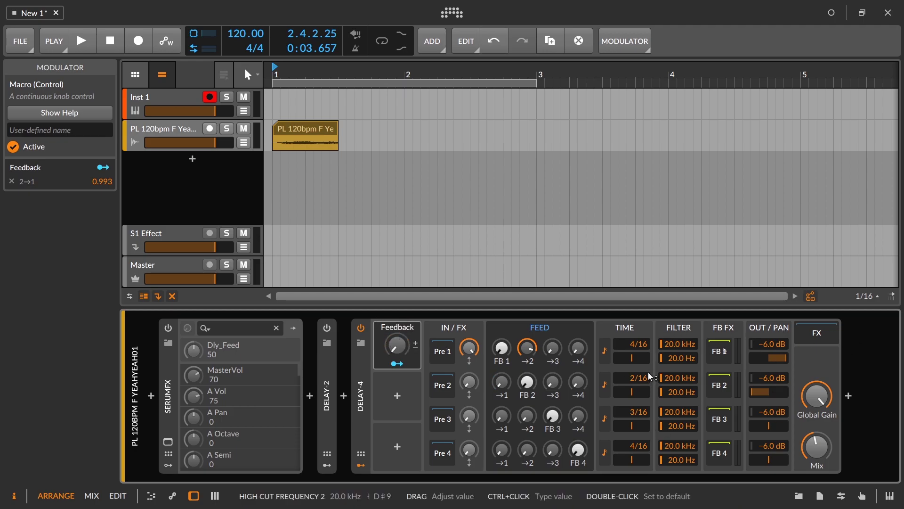
Reset the Feedback macro, raise it to about 65 %, and play the clip briefly
{"action": "double_click", "coordinate": [397, 345]}
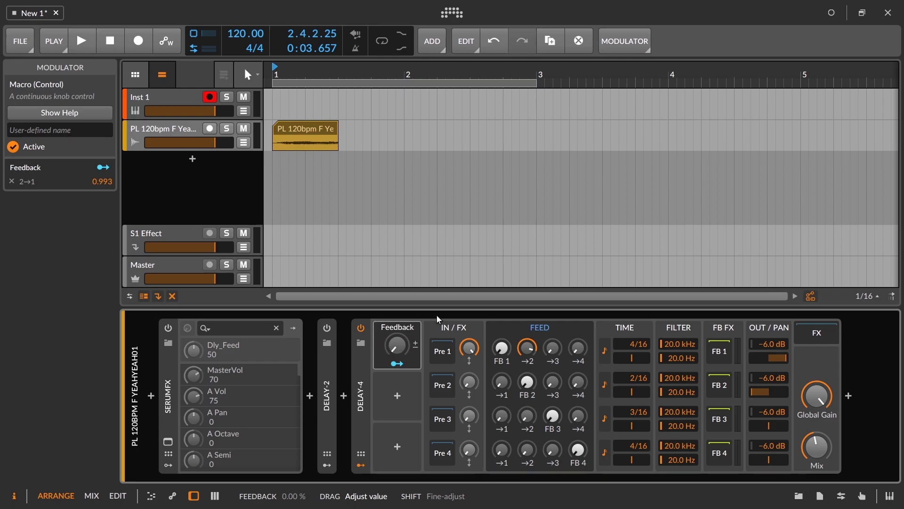
{"action": "left_click_drag", "start_coordinate": [397, 346], "coordinate": [397, 325]}
{"action": "key", "text": "space"}
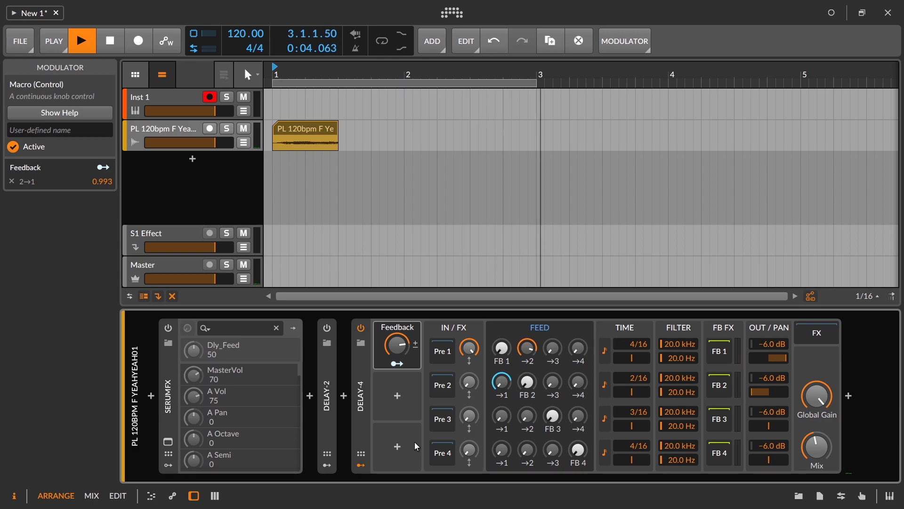
{"action": "key", "text": "space"}
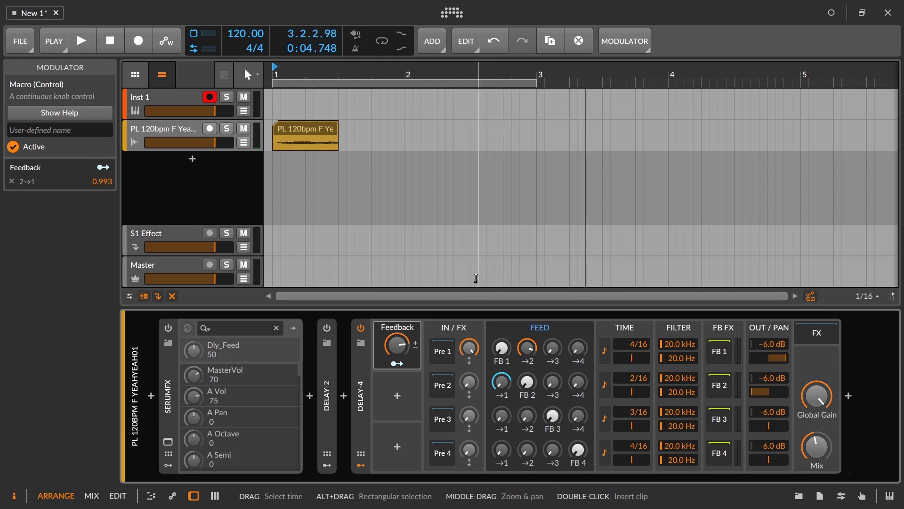